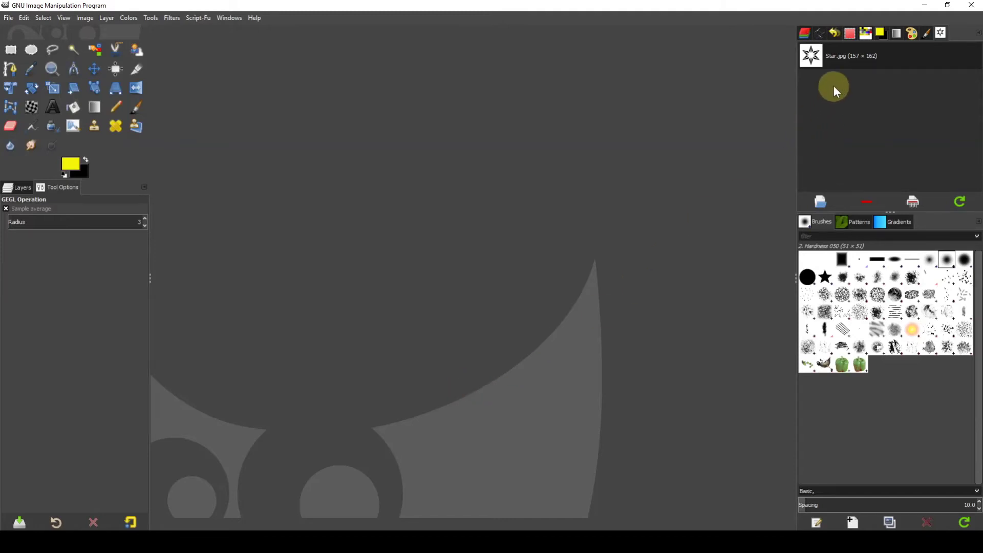
# Open Star.jpg in GIMP and add an alpha channel to its layer
pyautogui.doubleClick(811, 56)
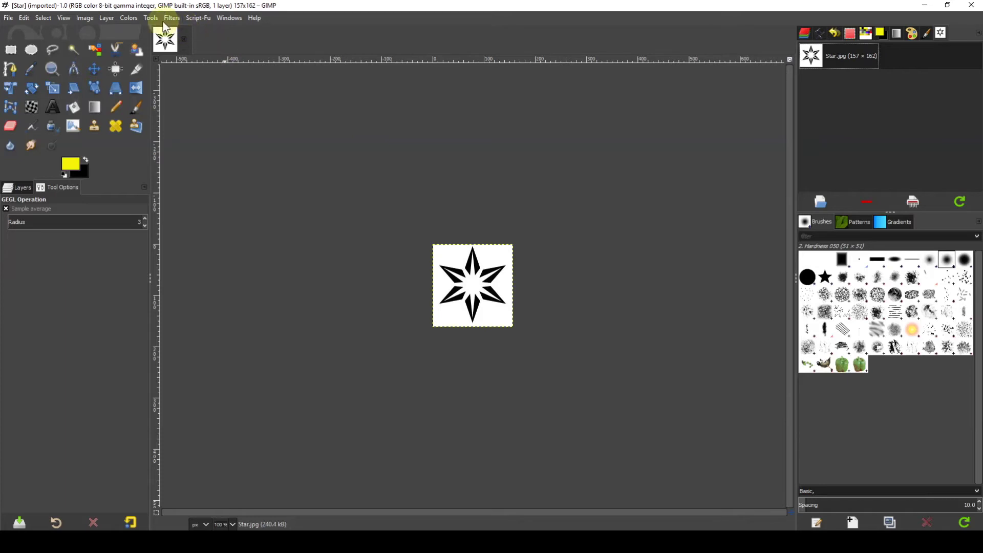
pyautogui.click(129, 18)
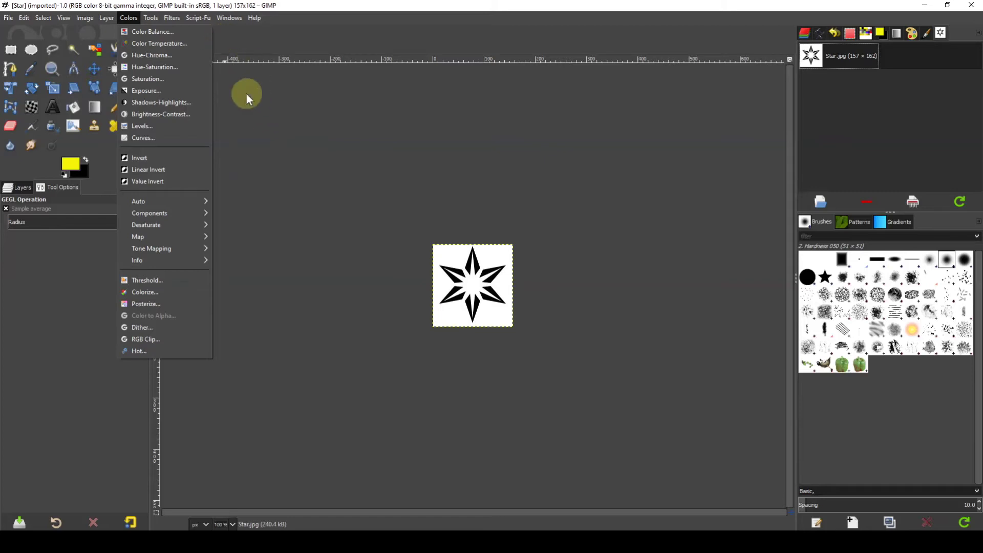
pyautogui.moveTo(108, 19)
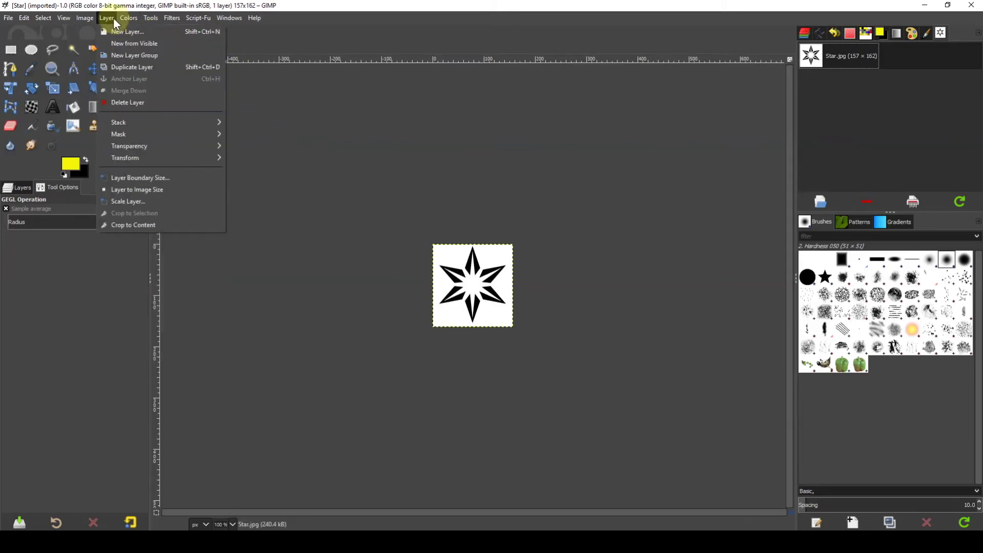
pyautogui.click(123, 146)
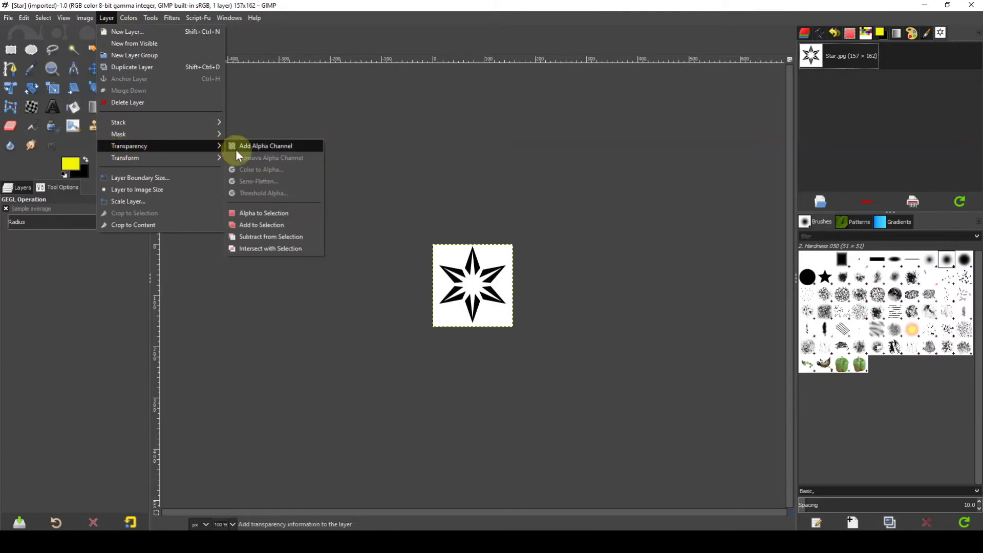
pyautogui.click(250, 148)
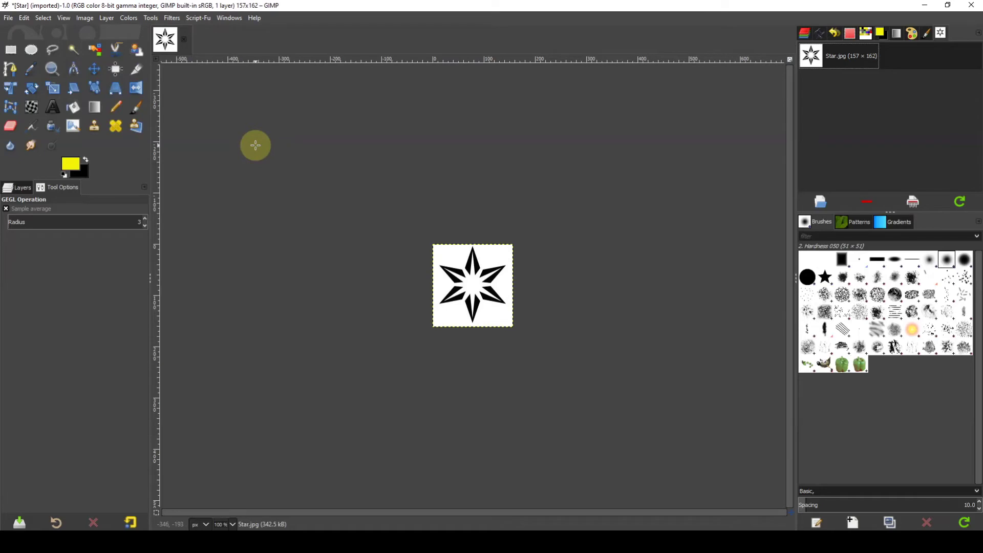
# Apply Color to Alpha with white so only the black star remains
pyautogui.click(129, 18)
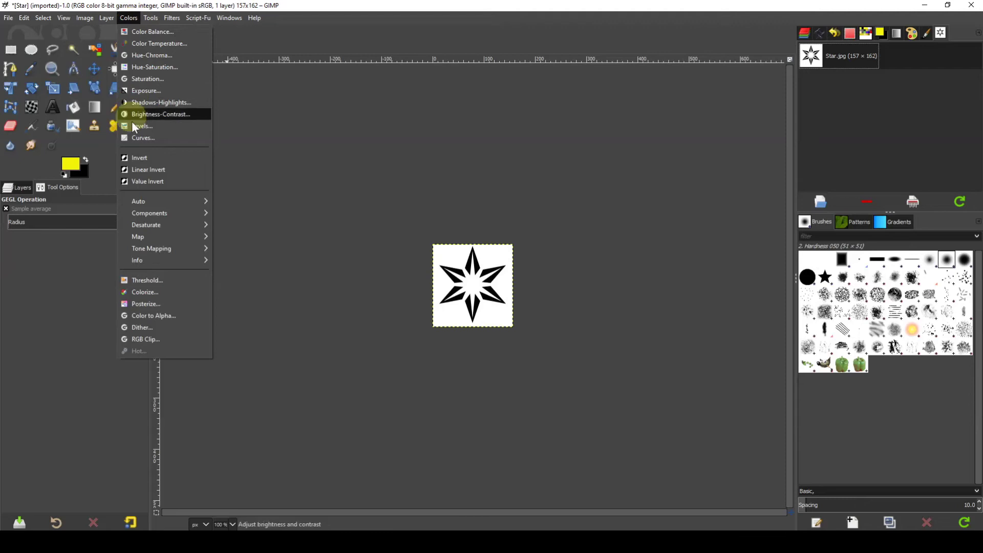
pyautogui.click(171, 313)
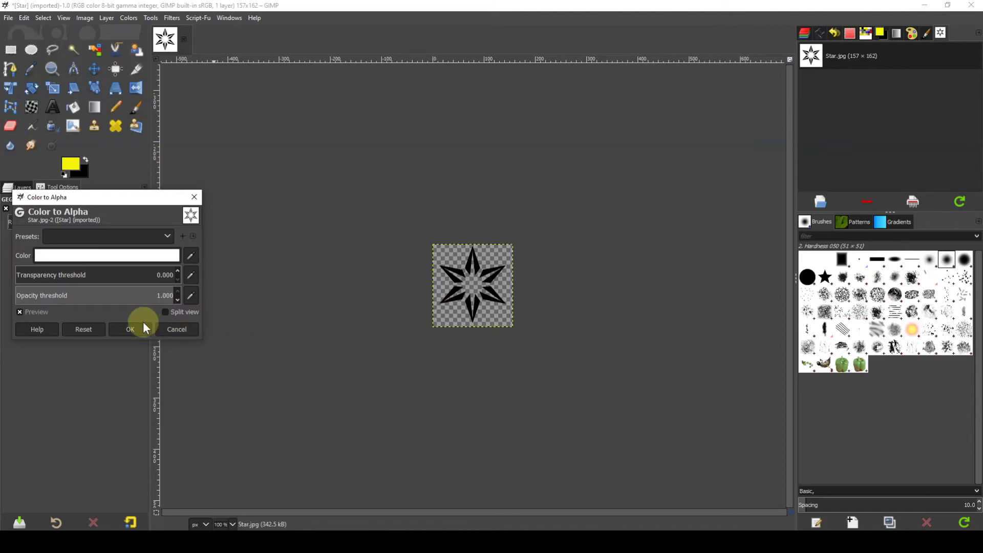
pyautogui.click(130, 329)
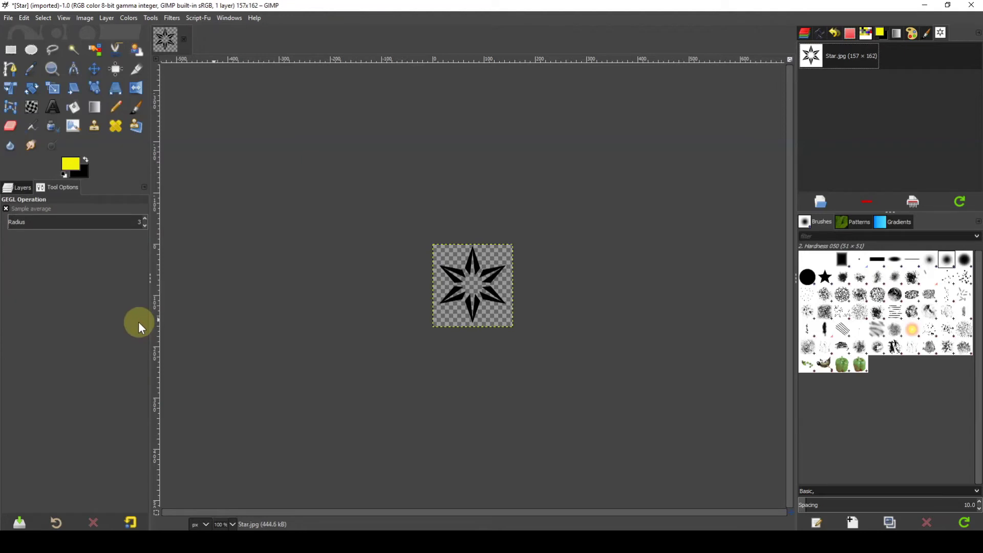
# Export the image as Star.png into the Media folder with default PNG settings
pyautogui.click(8, 19)
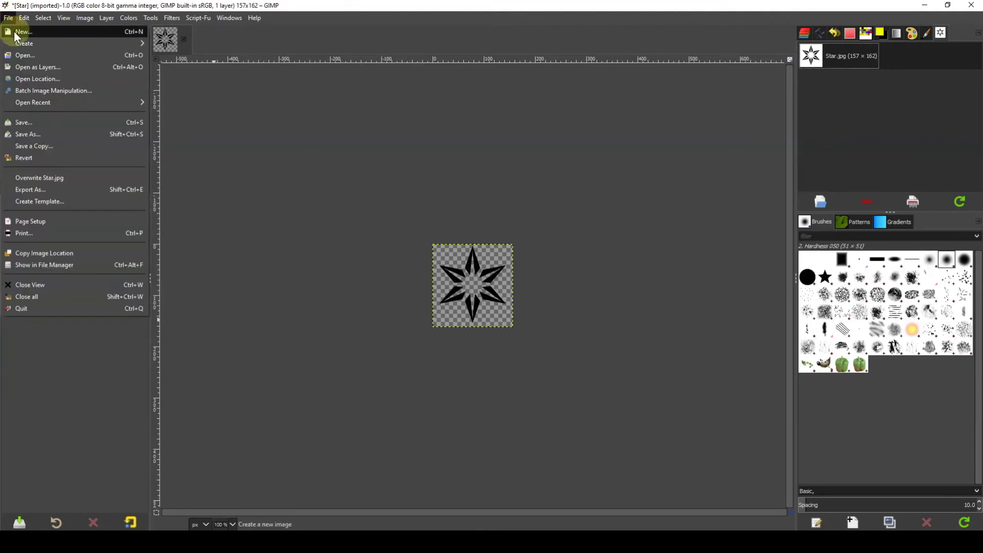
pyautogui.click(39, 189)
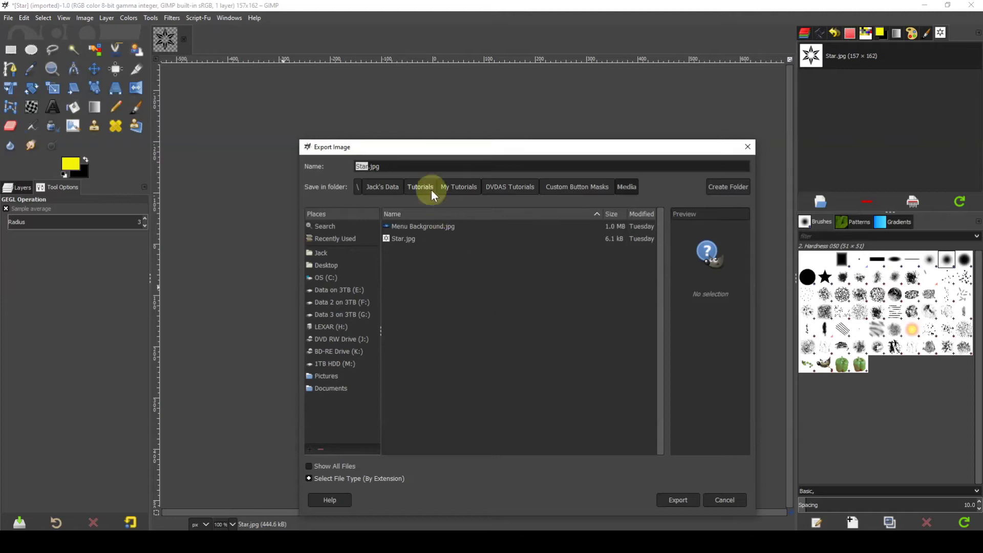
pyautogui.click(393, 166)
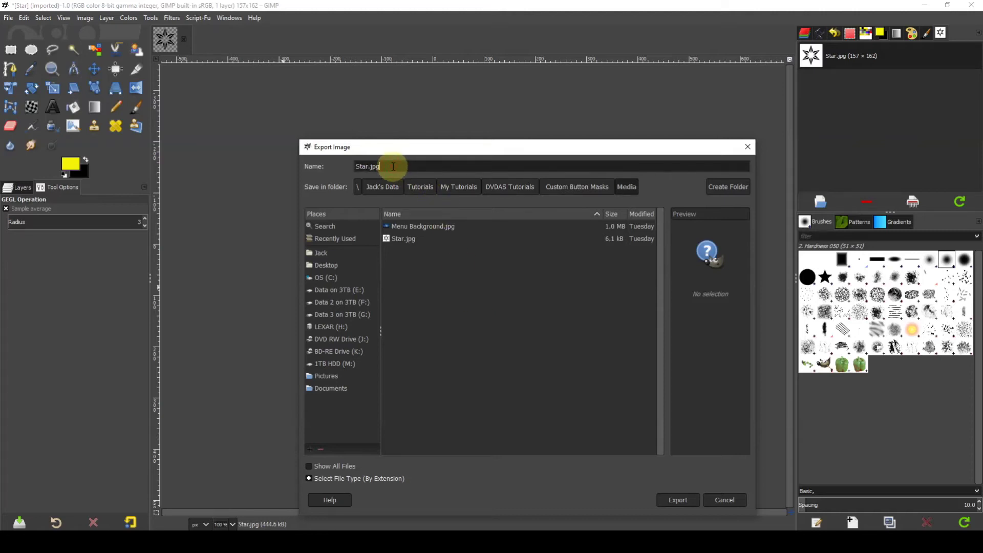
pyautogui.press('BackSpace')
pyautogui.press('BackSpace')
pyautogui.press('BackSpace')
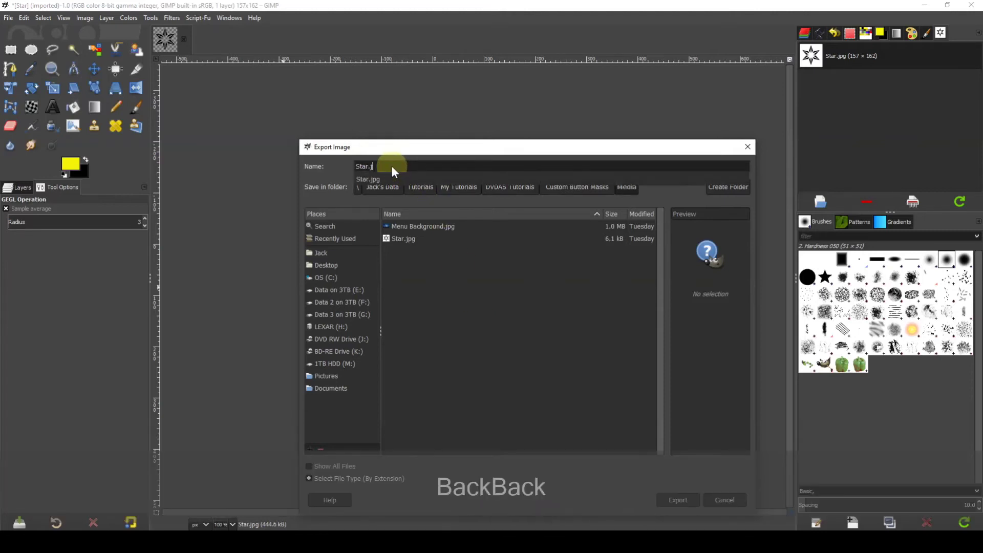
pyautogui.write('png')
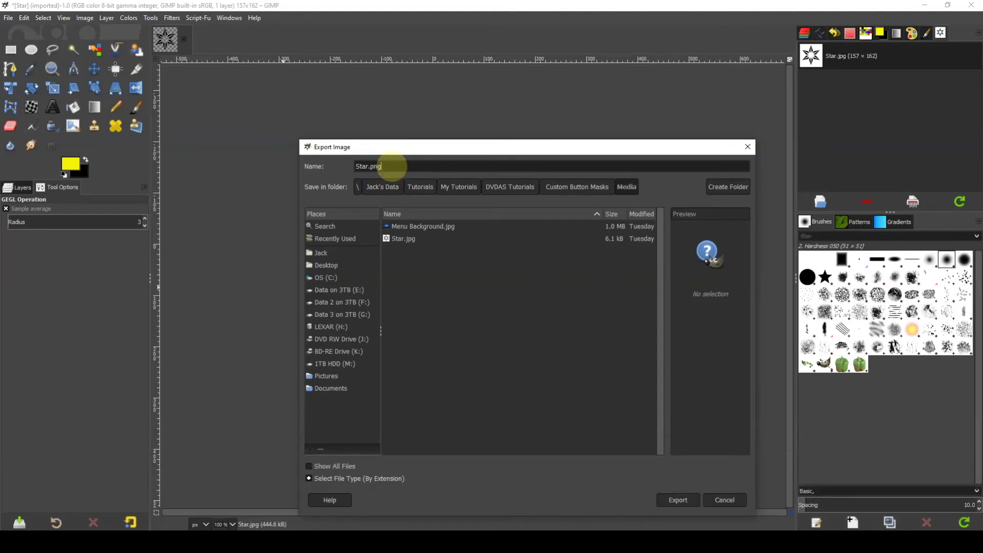
pyautogui.click(680, 500)
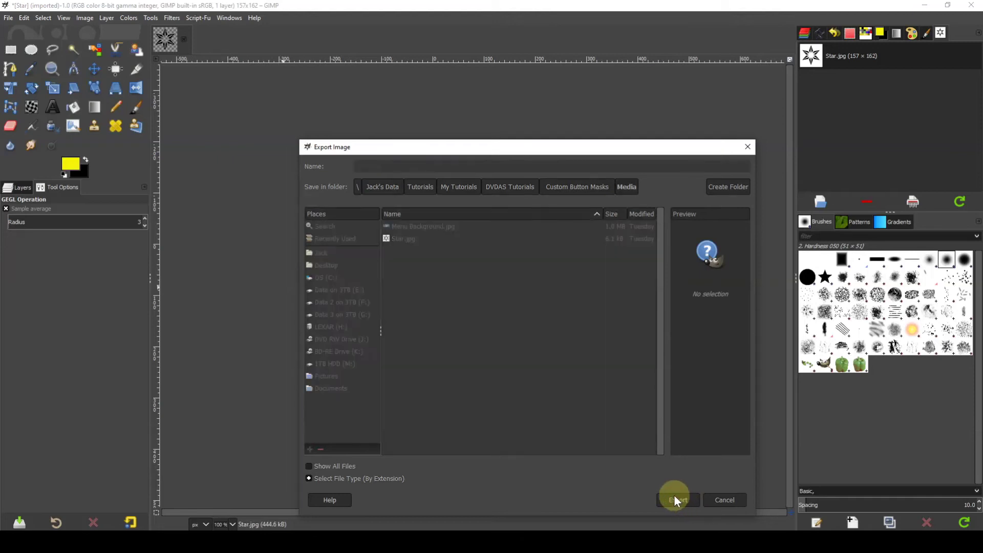
pyautogui.click(487, 375)
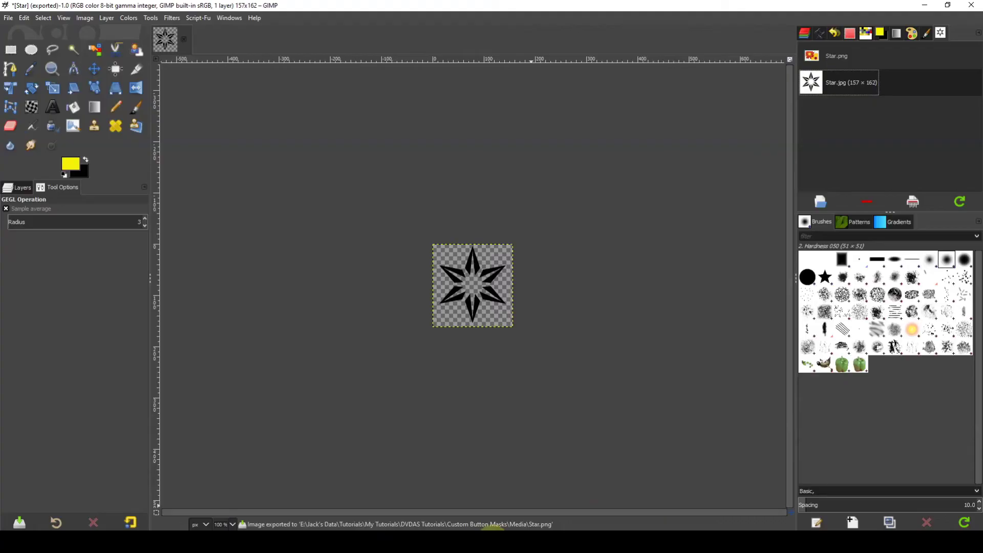
# Back in DVD Architect, delete the placeholder button and the Menu 1 title
pyautogui.click(496, 529)
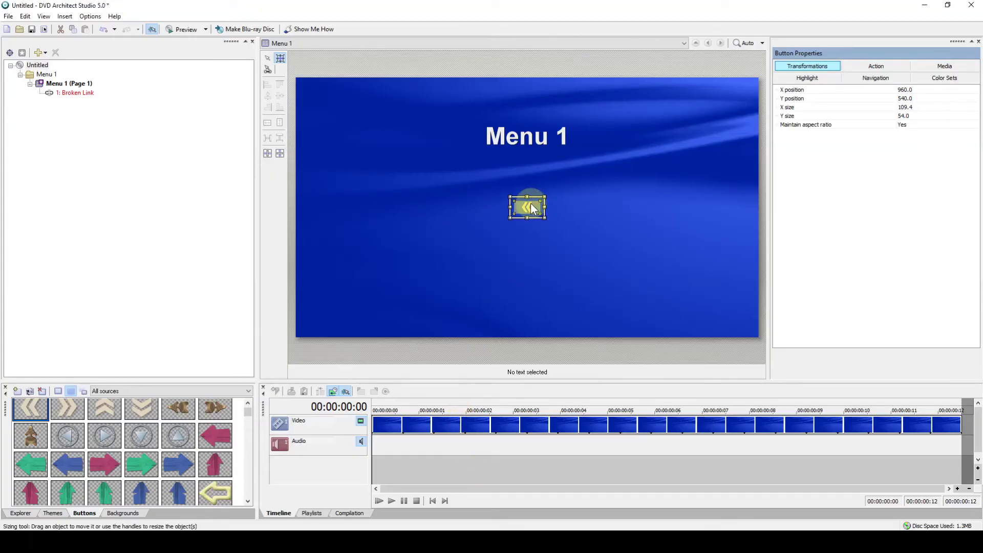
pyautogui.press('Delete')
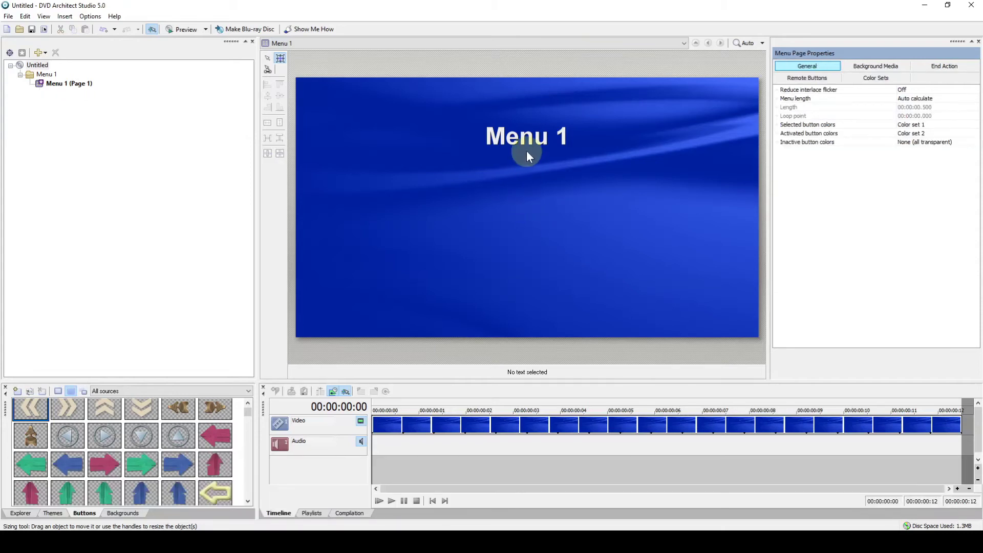
pyautogui.click(530, 145)
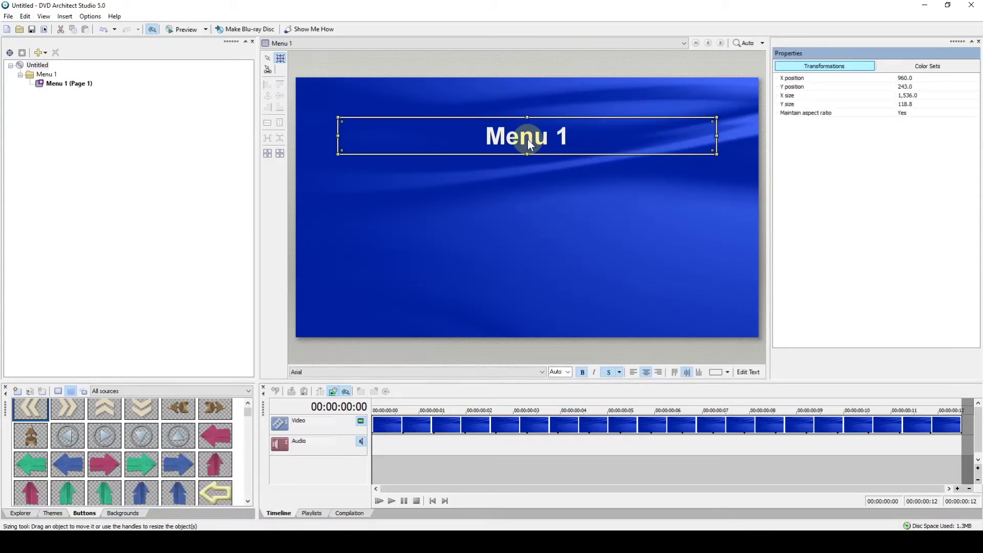
pyautogui.press('Delete')
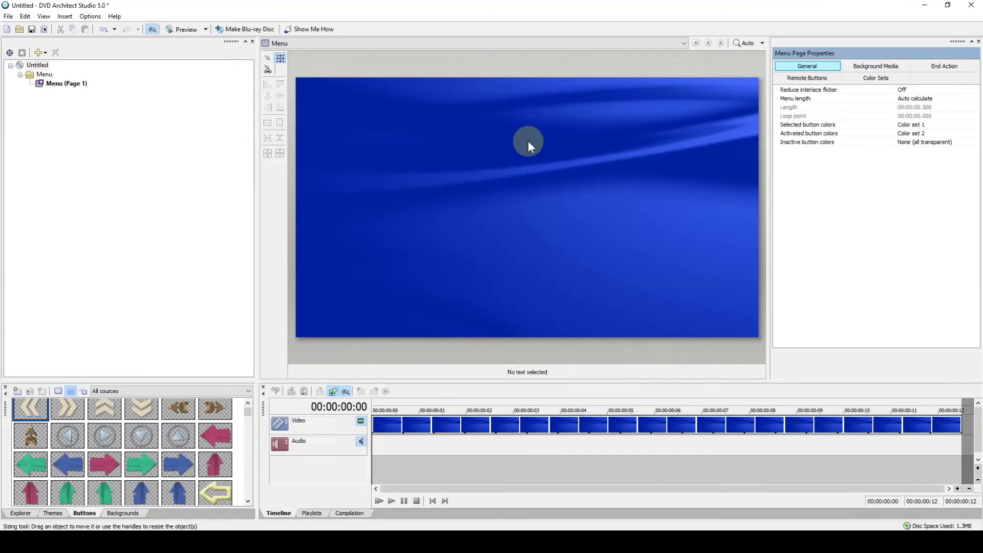
# Set Menu Background.jpg as the menu page's background media
pyautogui.rightClick(513, 183)
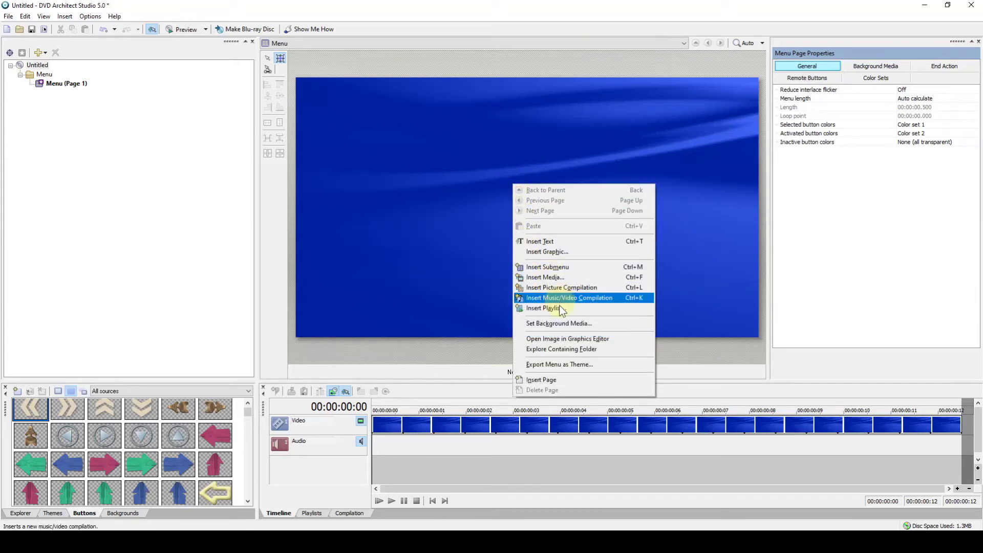
pyautogui.click(563, 326)
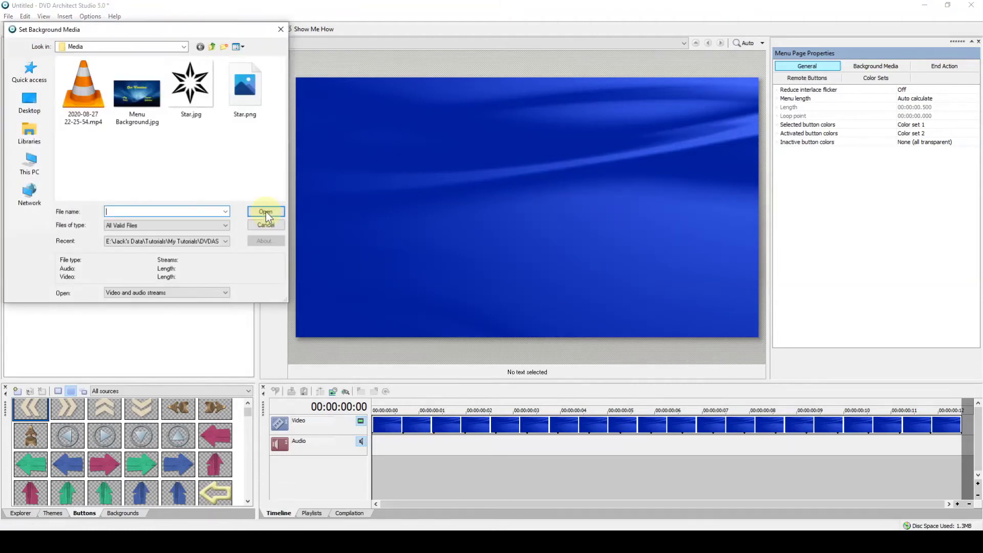
pyautogui.click(136, 92)
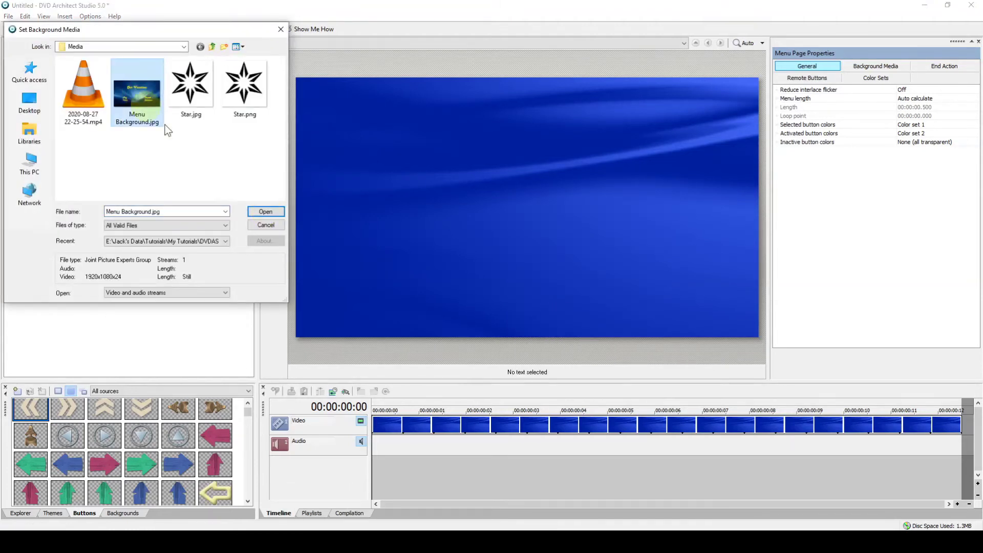
pyautogui.click(264, 212)
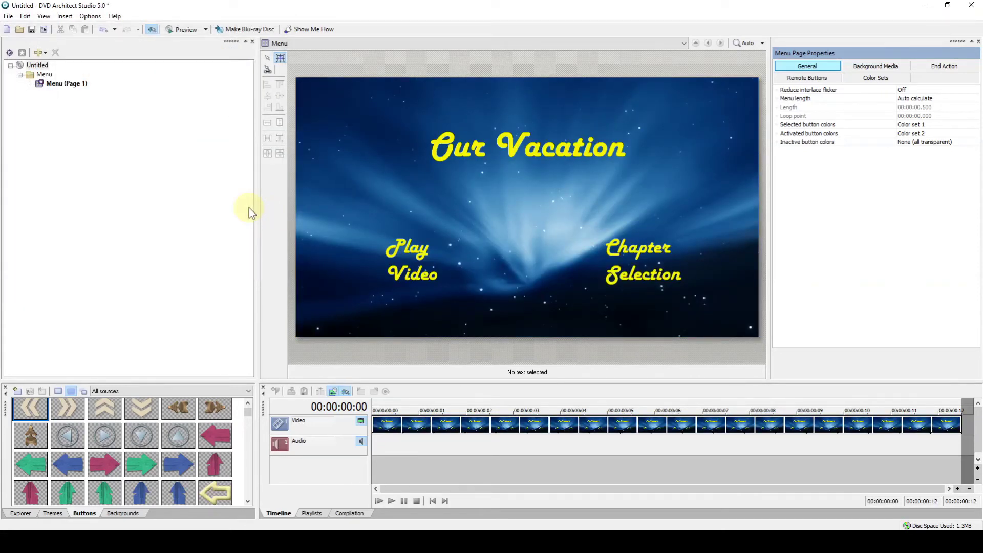
# Insert an empty button and set its Button style to Image only
pyautogui.click(65, 17)
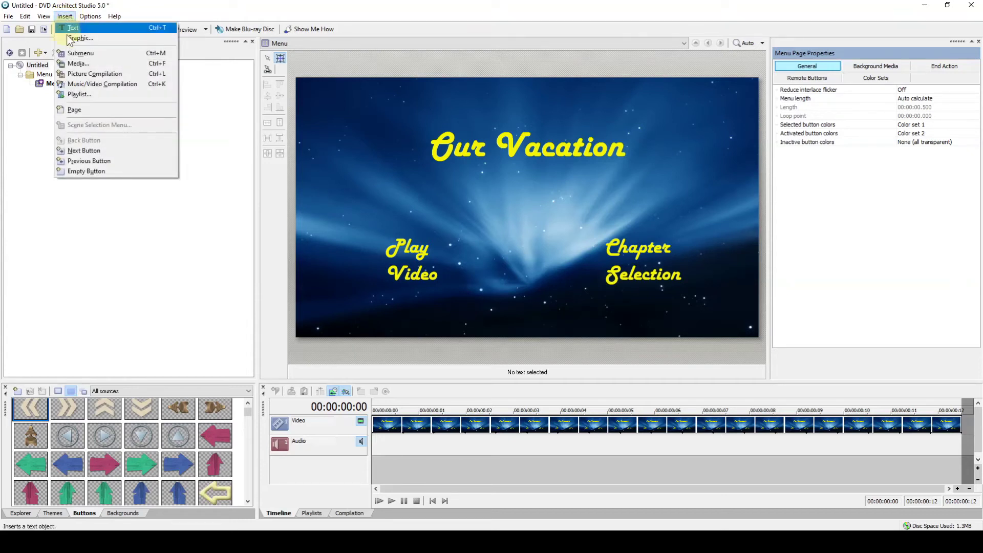
pyautogui.click(82, 171)
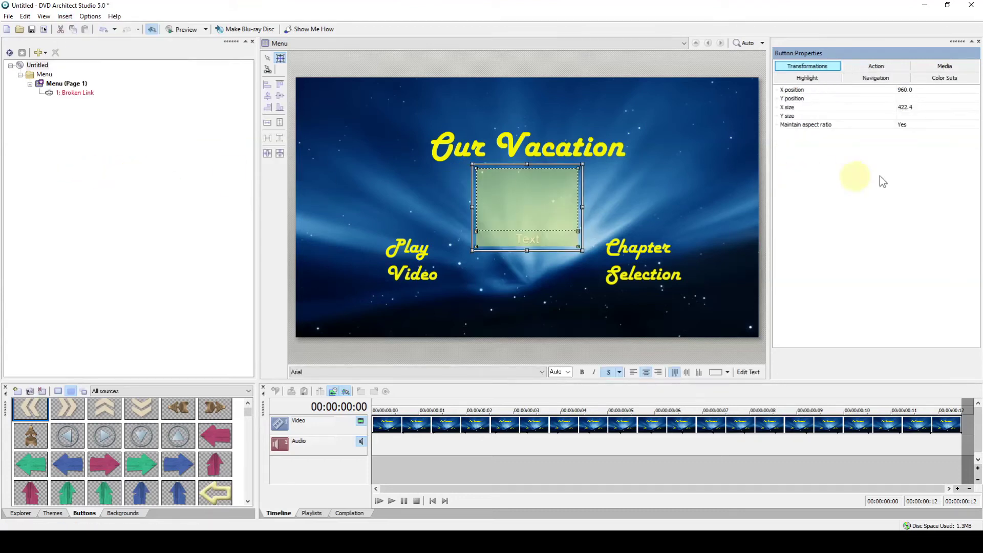
pyautogui.click(920, 68)
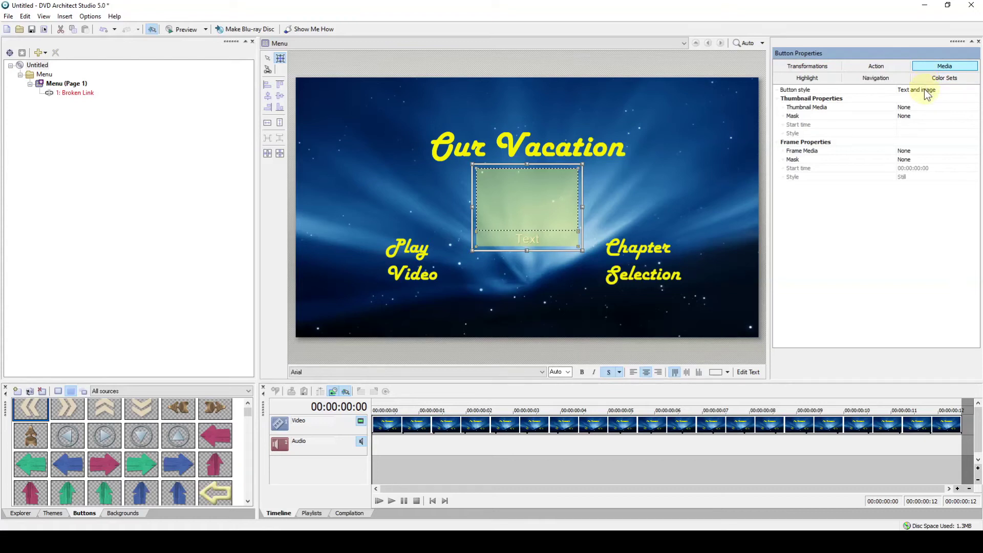
pyautogui.click(923, 88)
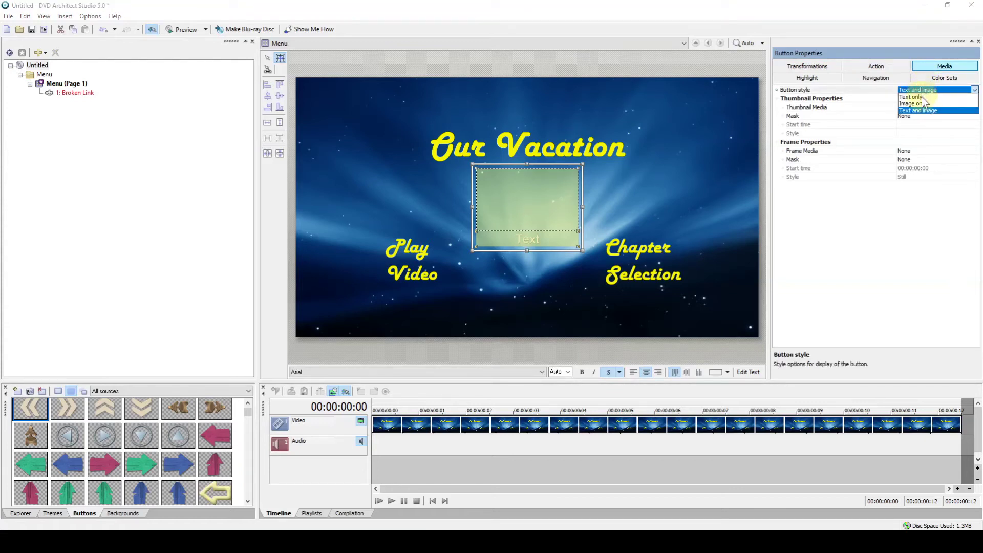
pyautogui.click(923, 104)
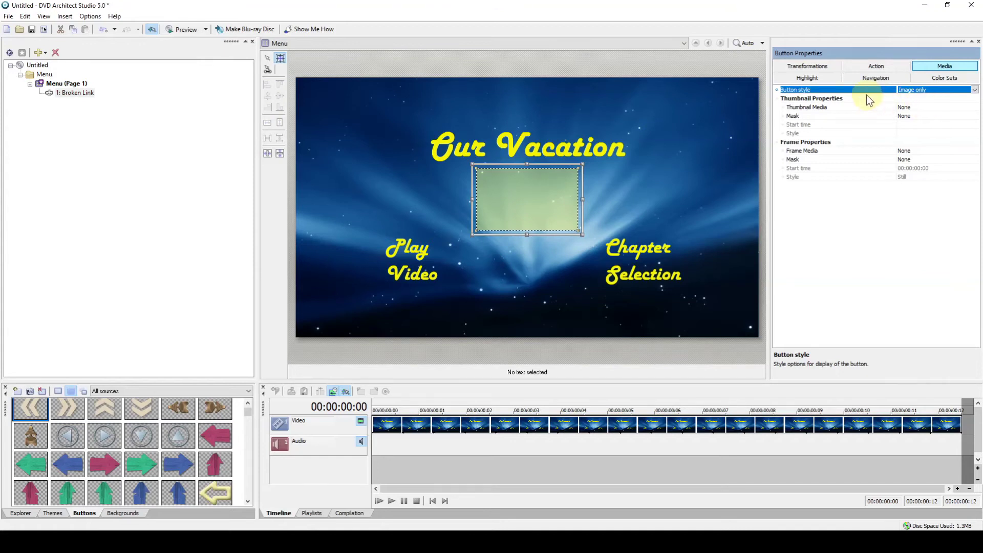
# Set the button's highlight style to Custom and replace its mask with Star.png
pyautogui.click(825, 81)
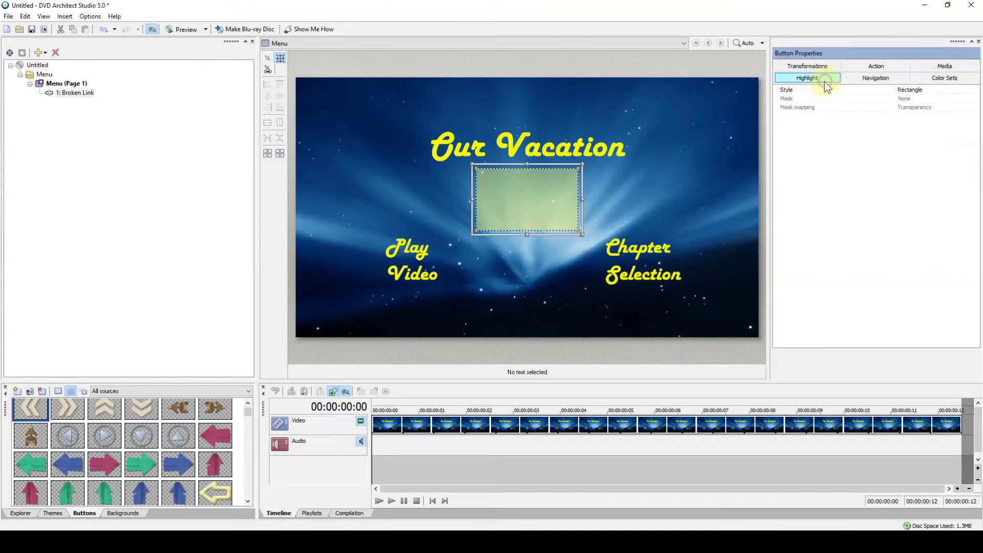
pyautogui.click(907, 91)
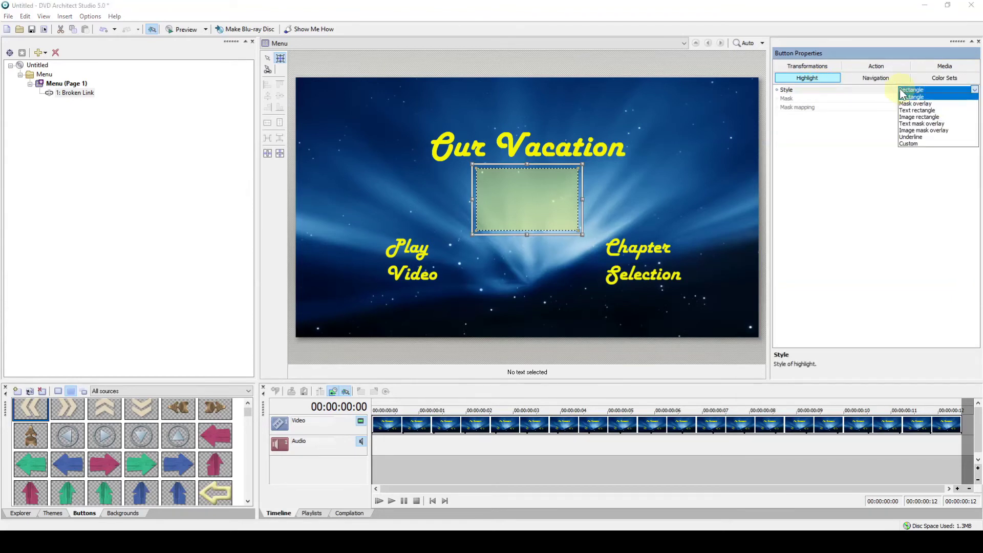
pyautogui.click(919, 142)
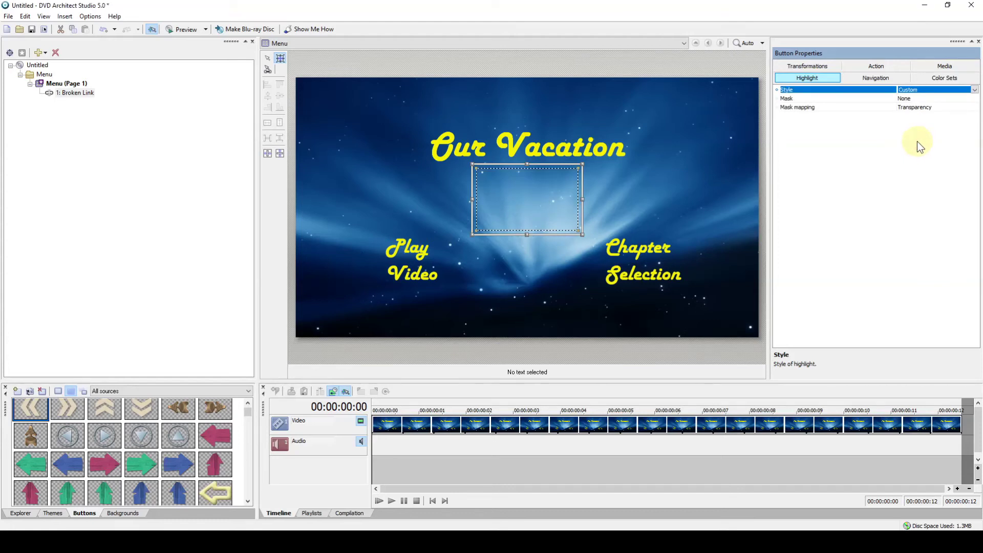
pyautogui.click(914, 98)
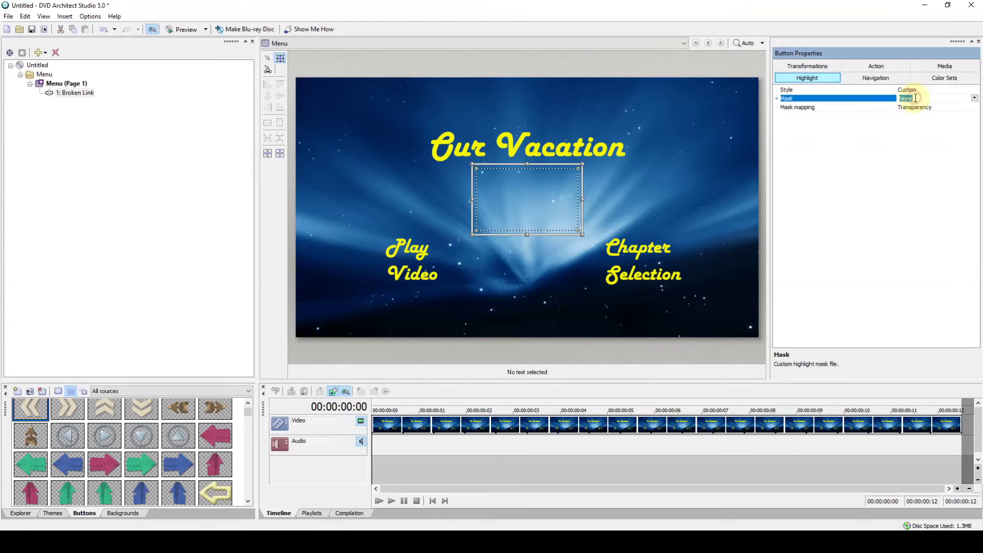
pyautogui.click(974, 98)
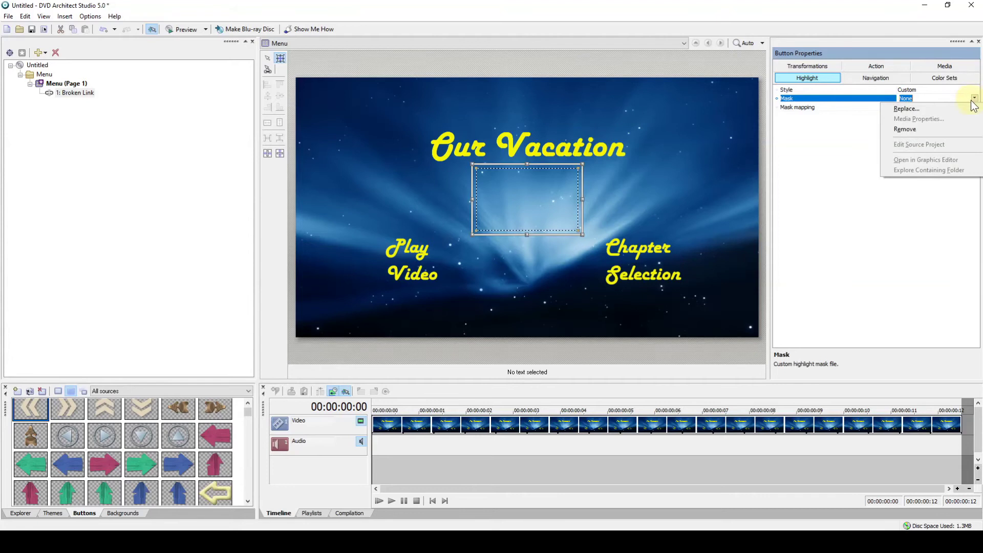
pyautogui.click(906, 109)
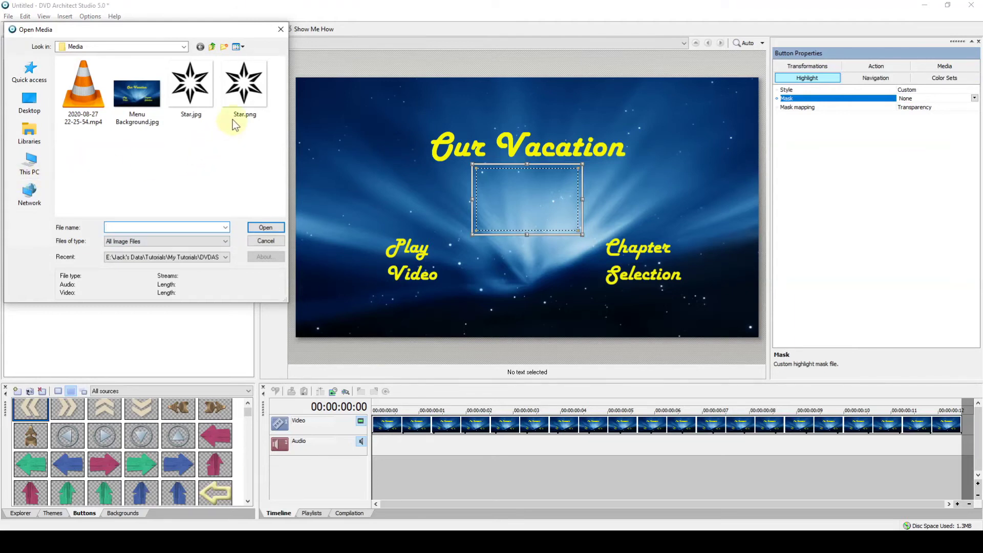
pyautogui.click(243, 93)
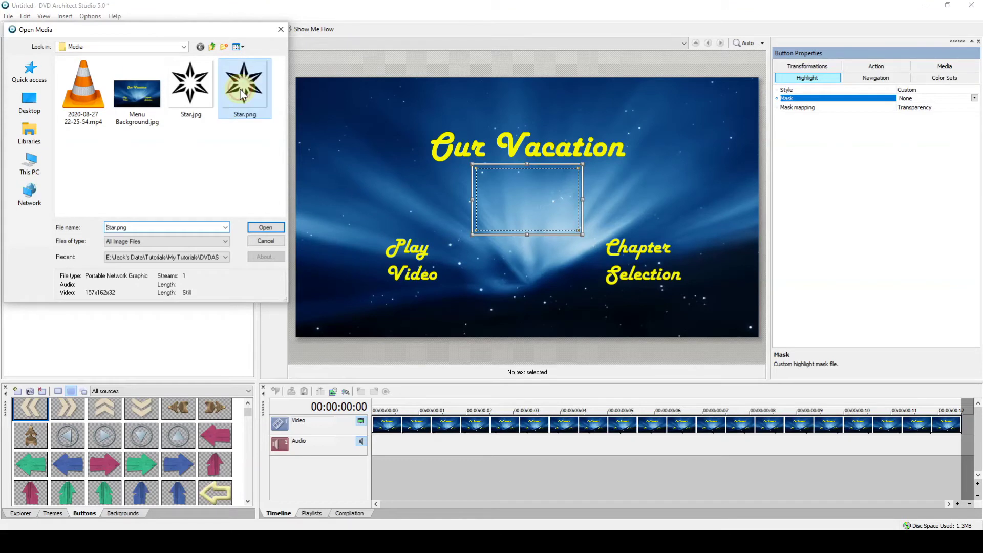
pyautogui.click(265, 227)
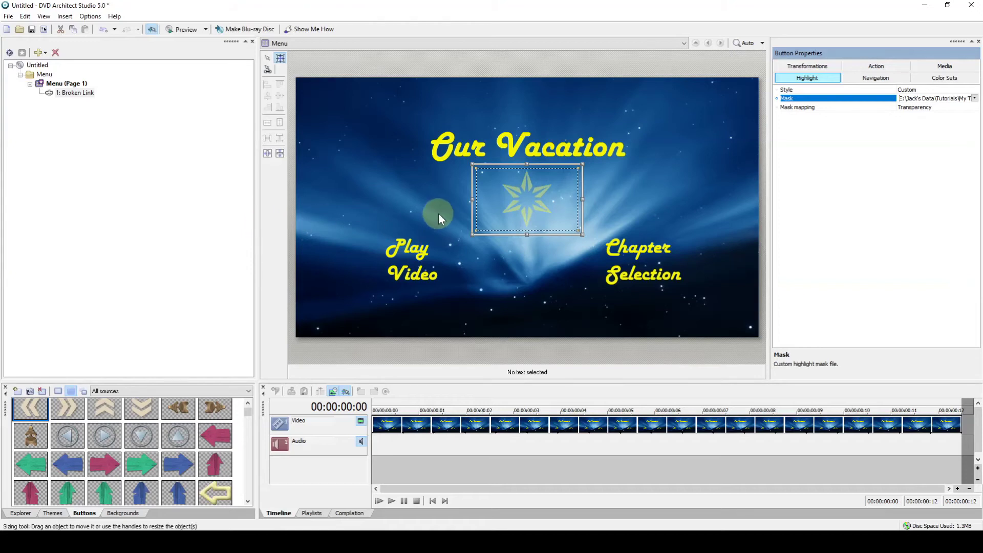
# Set Color Set 1 to Blend colors and raise its fill colour alpha to 255
pyautogui.click(956, 80)
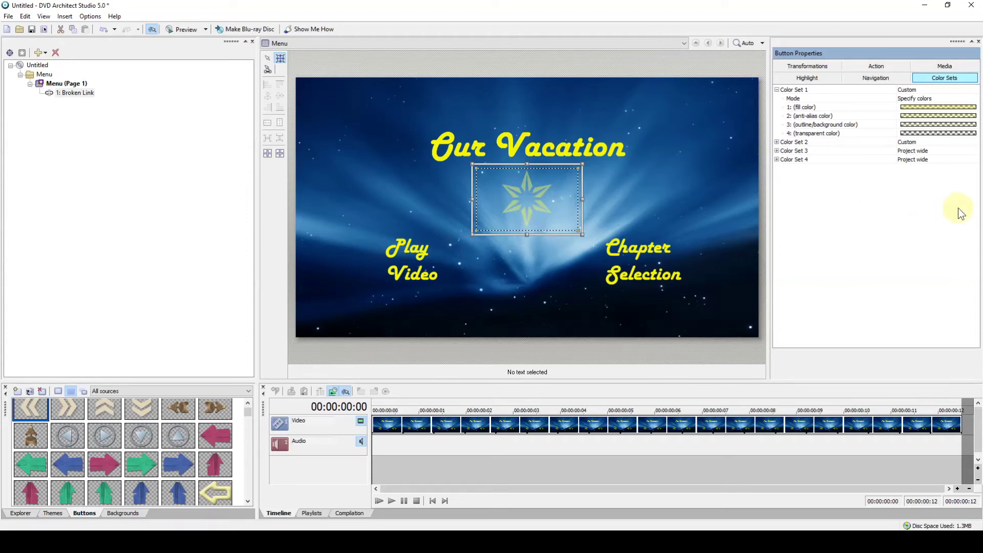
pyautogui.click(957, 97)
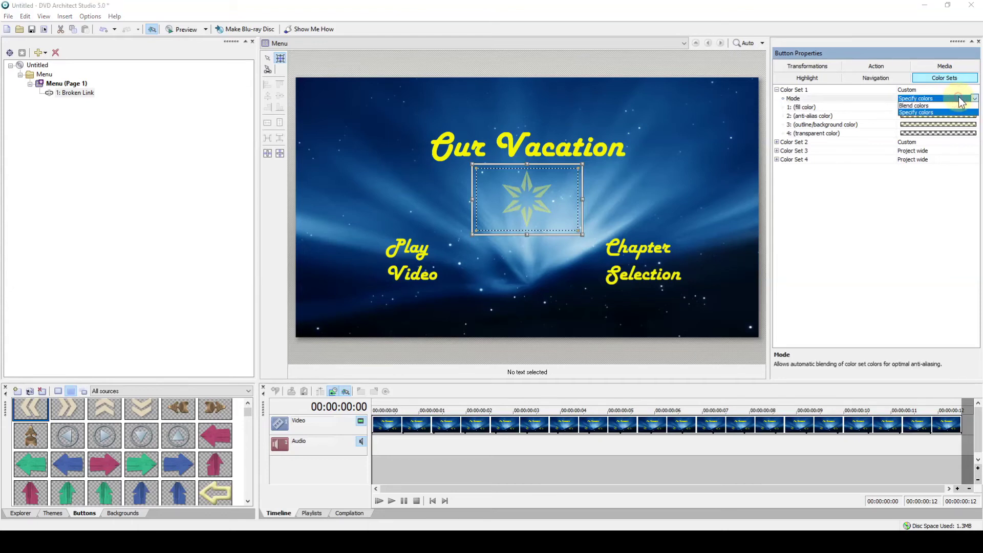
pyautogui.click(914, 106)
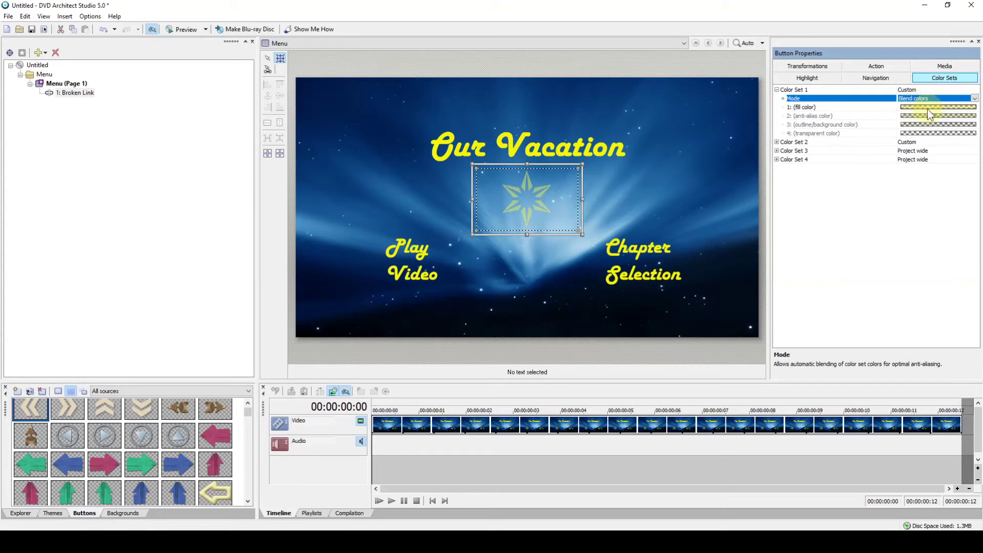
pyautogui.click(956, 107)
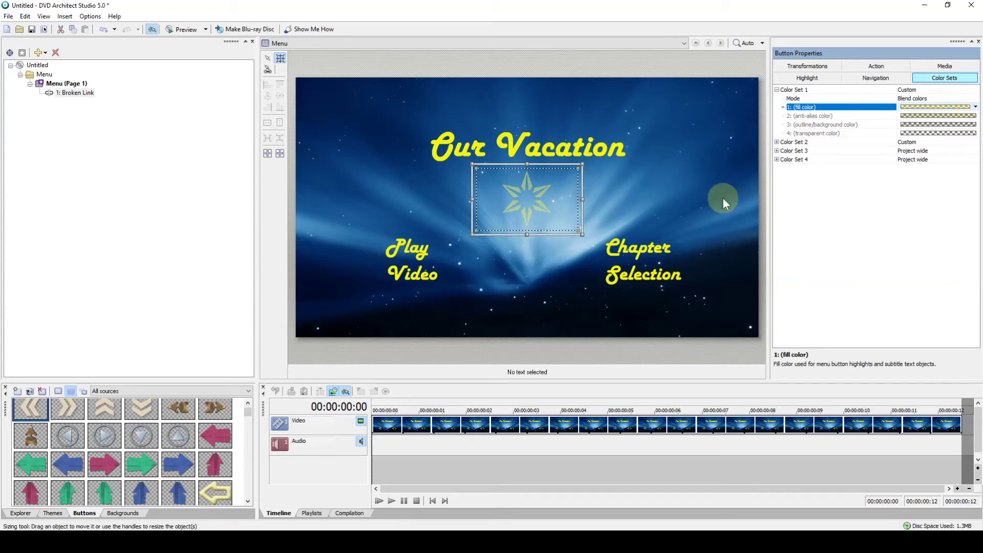
pyautogui.click(975, 107)
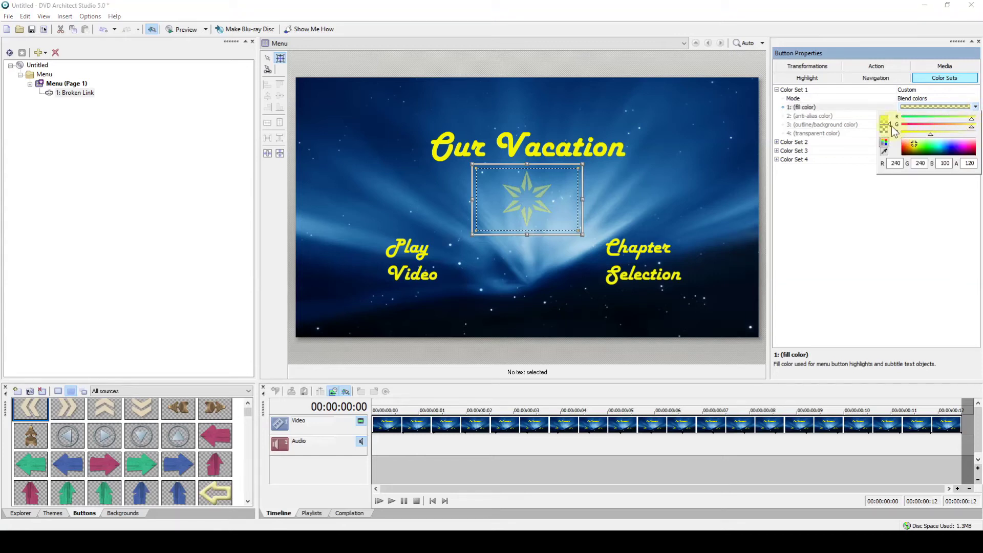
pyautogui.moveTo(892, 128)
pyautogui.moveTo(892, 128); pyautogui.dragTo(889, 113)
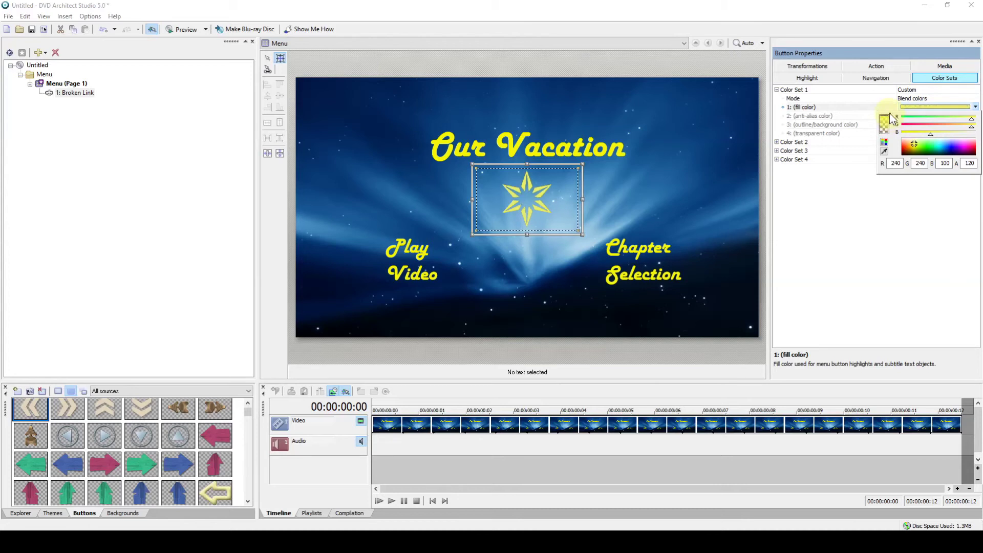
pyautogui.click(889, 195)
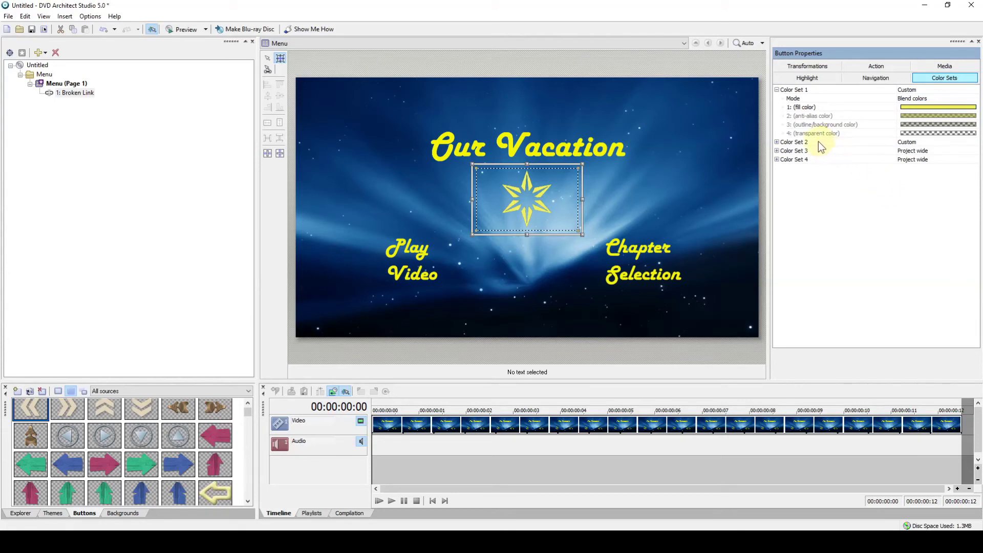
# Set Color Set 2 to Blend colors with a black fill colour
pyautogui.click(777, 142)
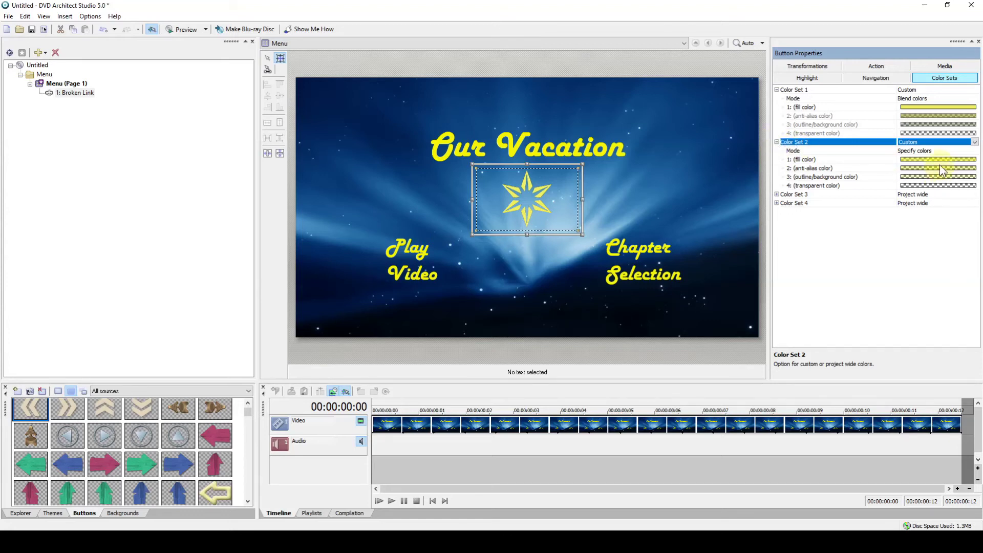
pyautogui.click(943, 152)
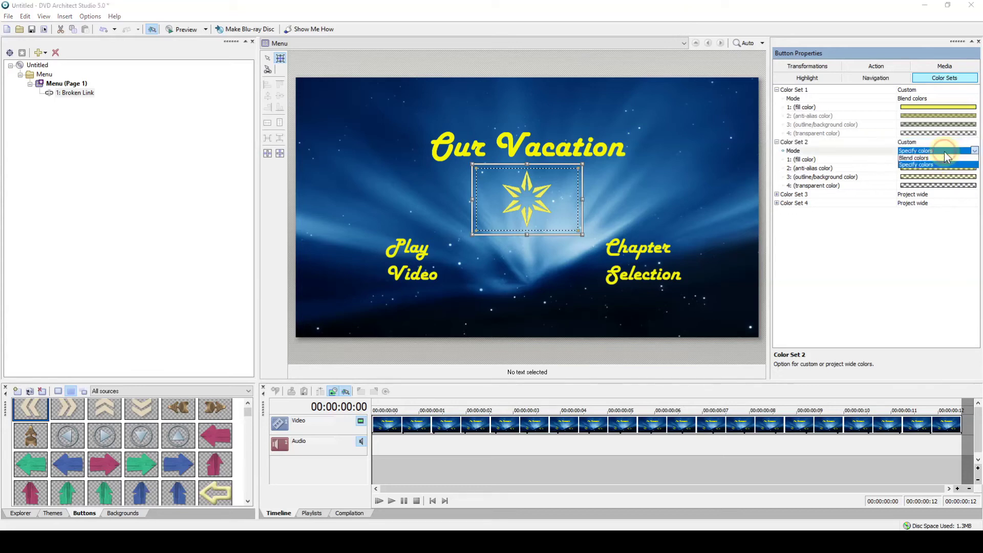
pyautogui.click(935, 158)
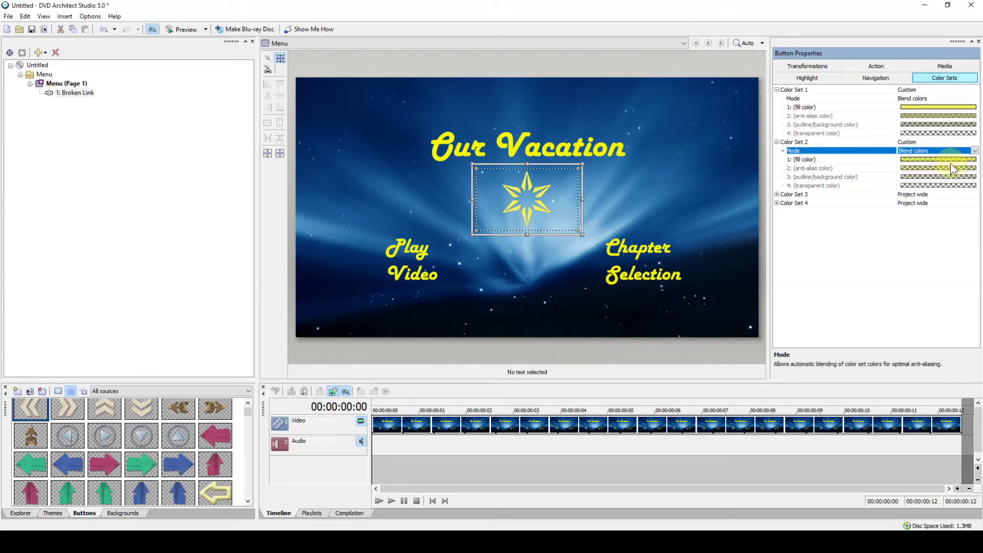
pyautogui.click(950, 161)
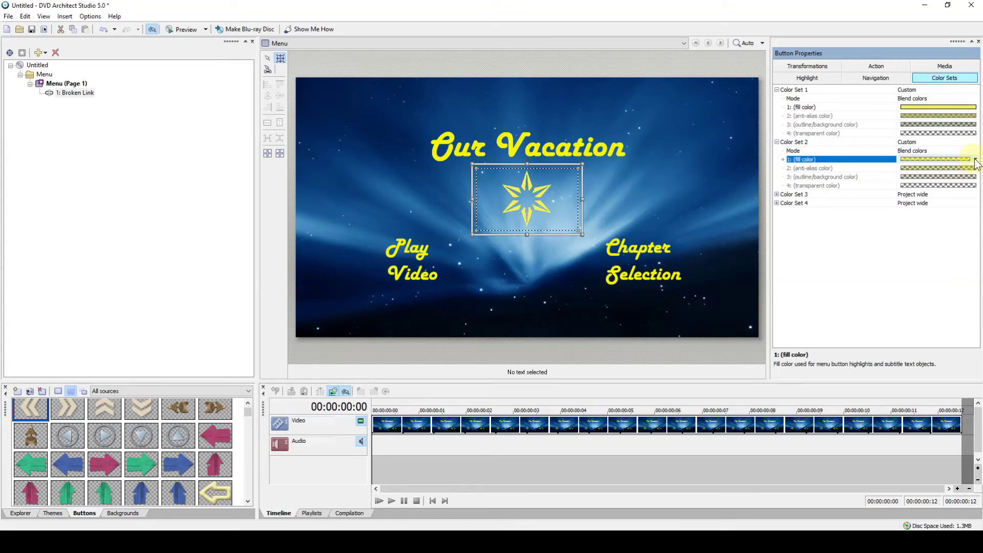
pyautogui.click(974, 160)
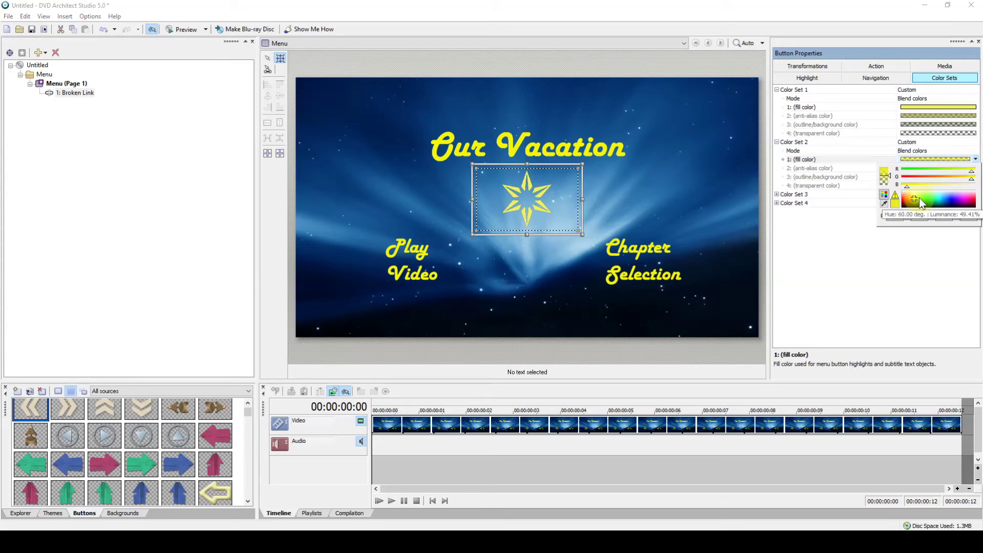
pyautogui.moveTo(917, 198); pyautogui.dragTo(888, 174)
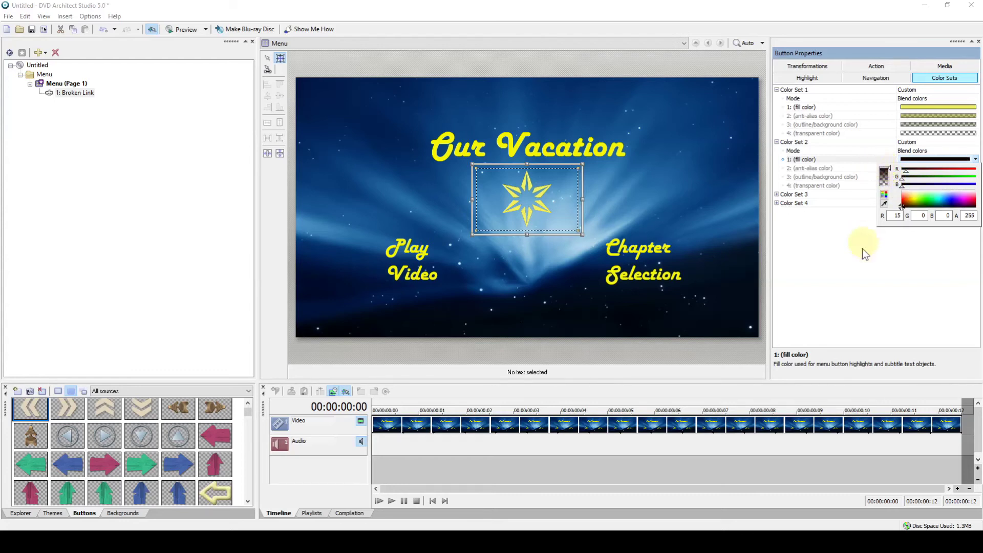
pyautogui.click(849, 267)
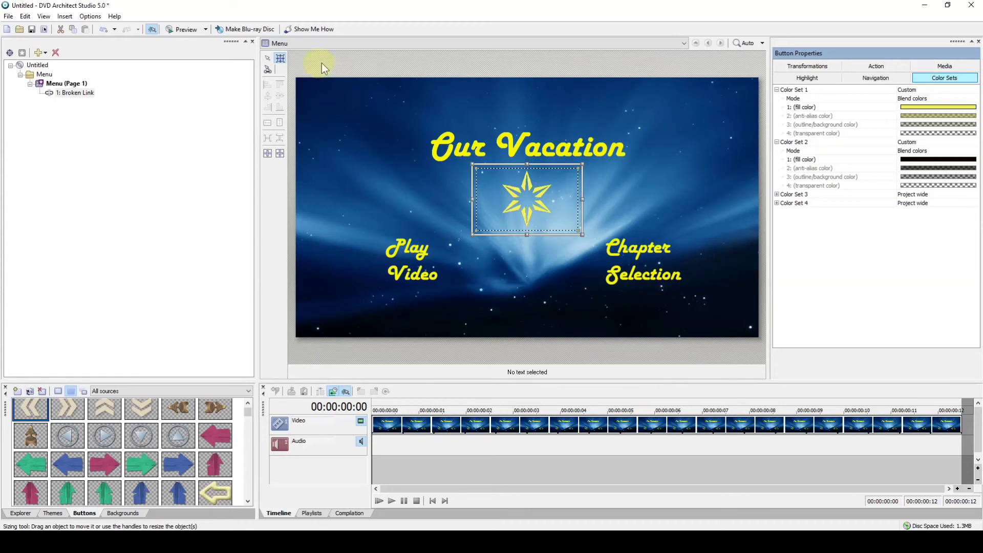
# Resize the star button to 148.1 × 97.6 and position it beside Play Video
pyautogui.click(268, 56)
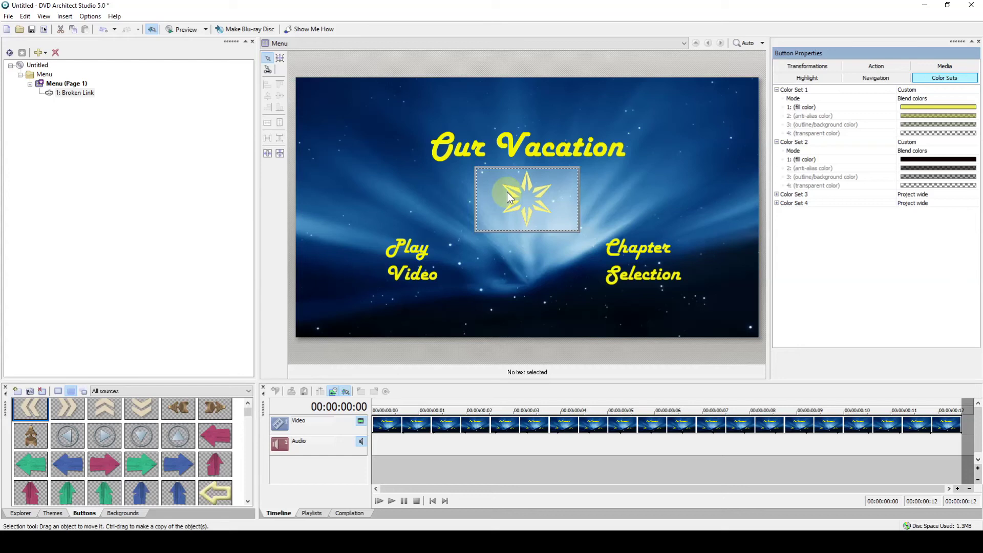
pyautogui.click(280, 58)
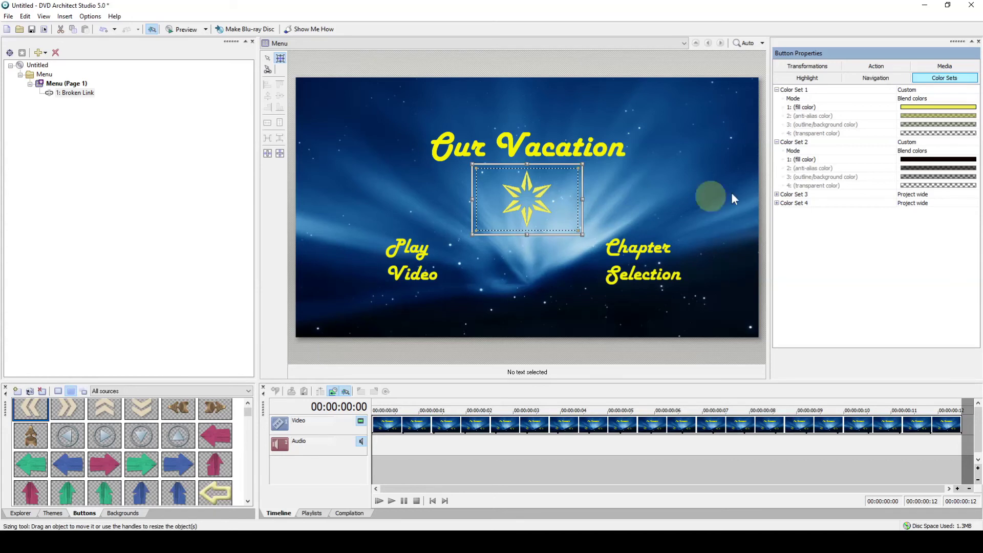
pyautogui.click(824, 67)
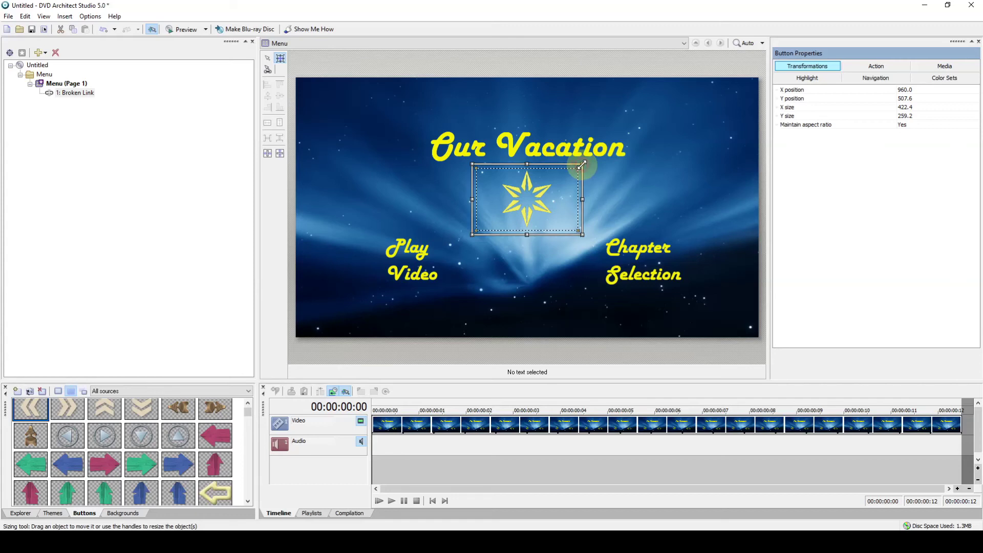
pyautogui.moveTo(582, 164); pyautogui.dragTo(453, 260)
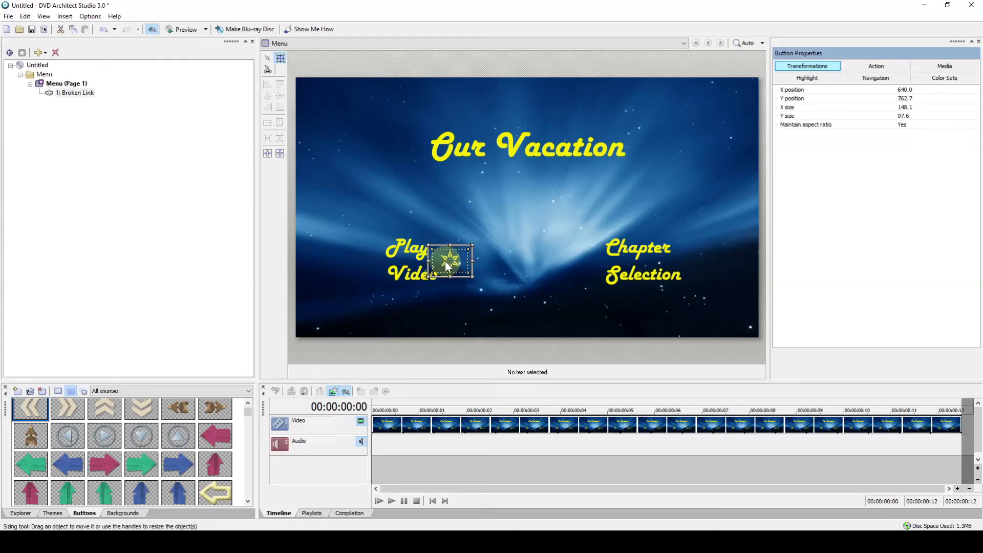
# Duplicate the star button and place the copy at 1,214.4, 757.2 beside Chapter Selection
pyautogui.rightClick(445, 260)
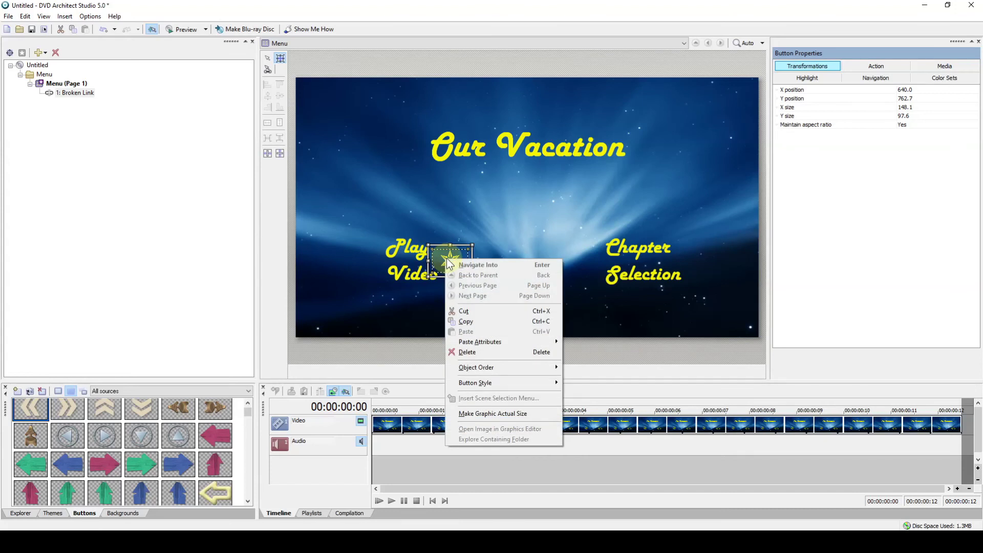
pyautogui.click(477, 320)
pyautogui.click(514, 265)
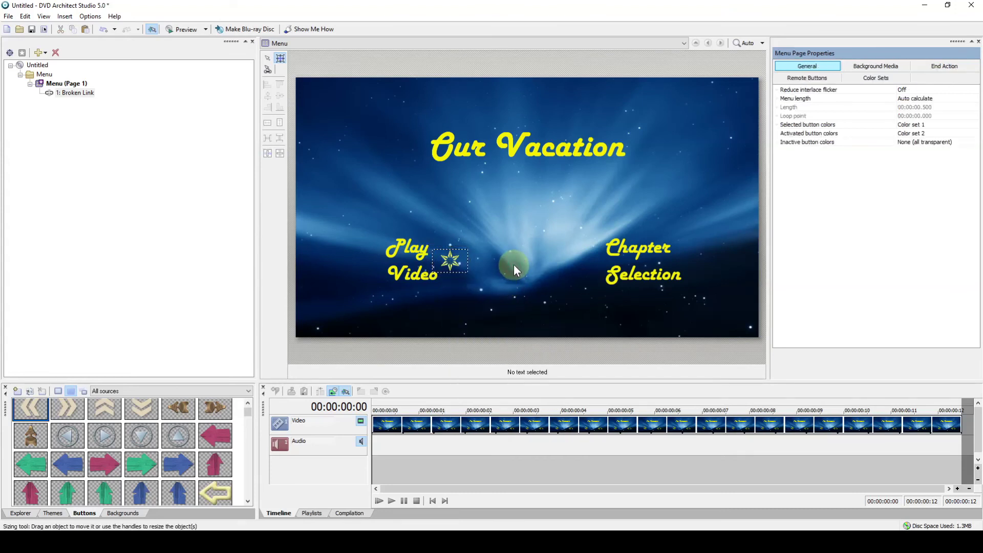
pyautogui.rightClick(512, 262)
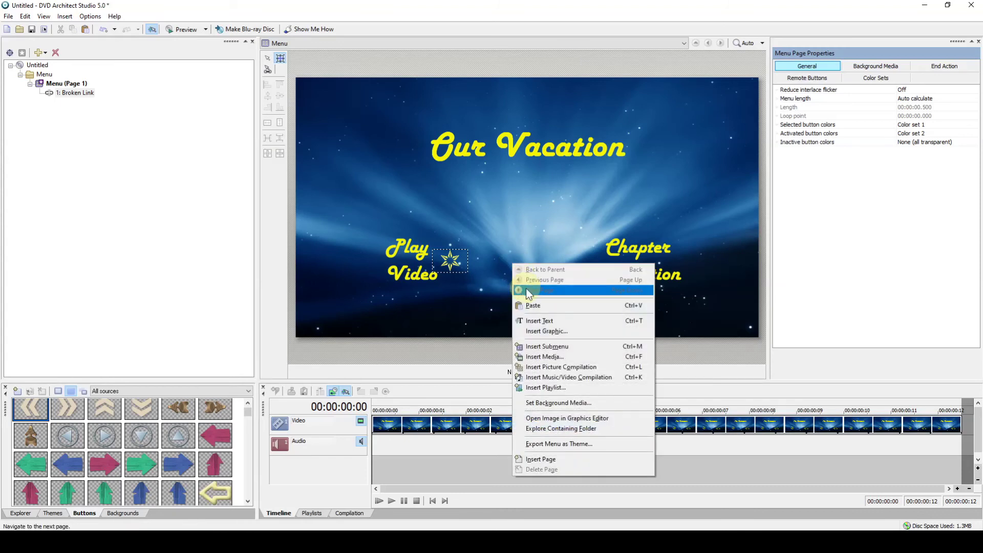
pyautogui.click(539, 304)
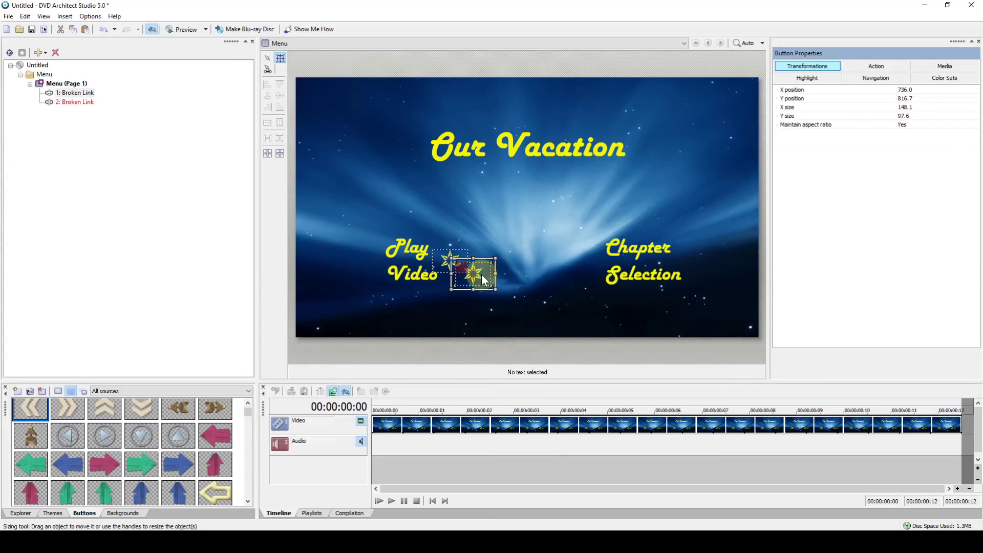
pyautogui.moveTo(481, 275); pyautogui.dragTo(596, 266)
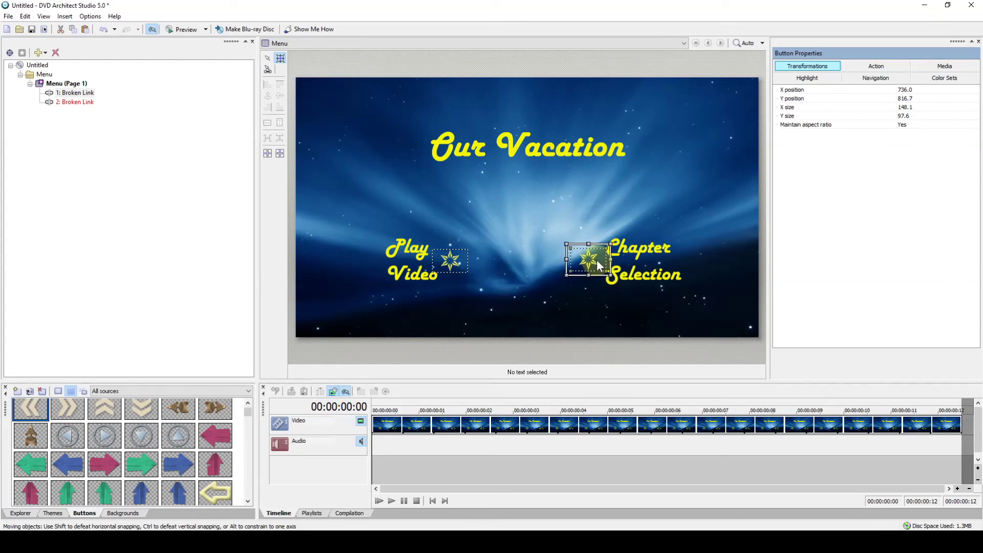
pyautogui.moveTo(597, 260); pyautogui.dragTo(596, 260)
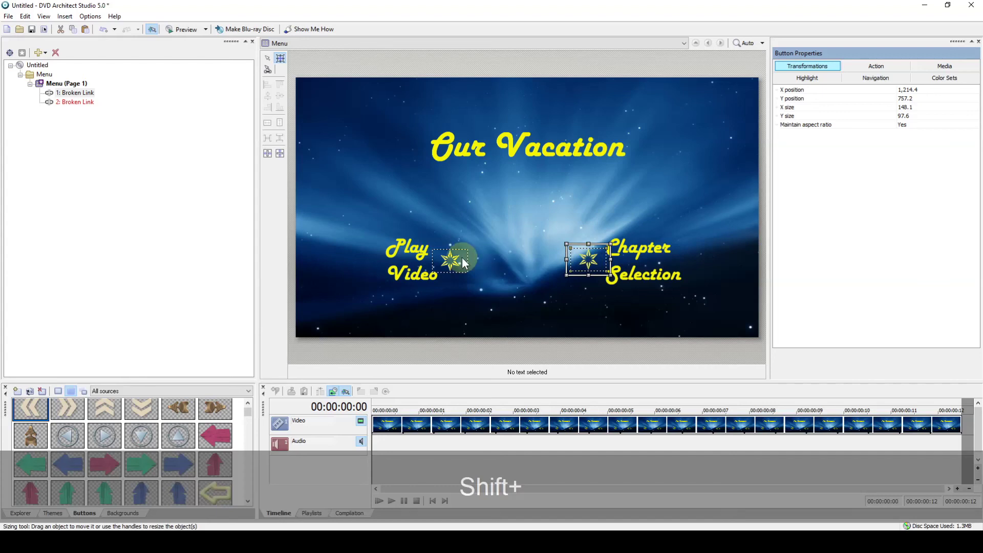
# Align the Play Video and Chapter Selection star buttons to a shared vertical centre at Y 762.7
pyautogui.keyDown('shift'); pyautogui.click(462, 260); pyautogui.keyUp('shift')
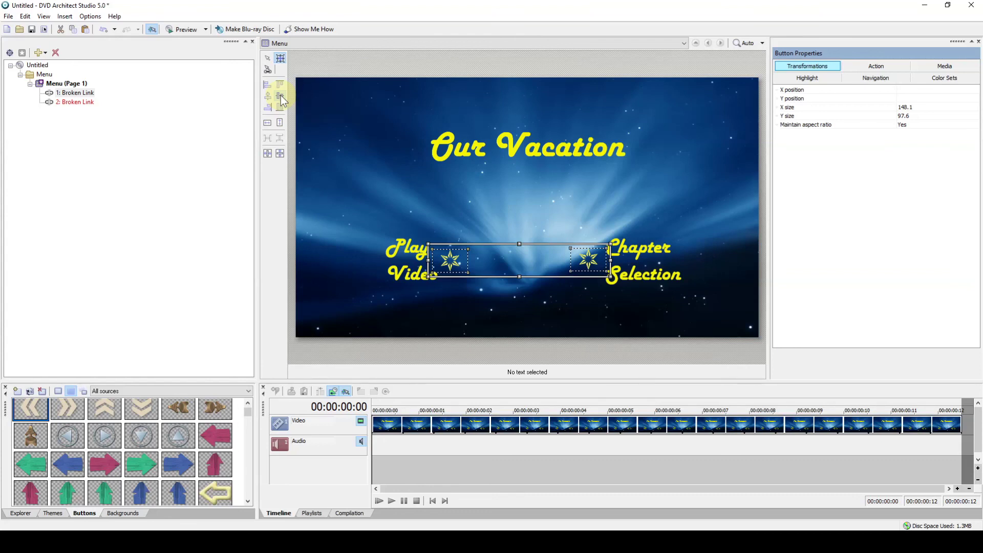
pyautogui.click(280, 95)
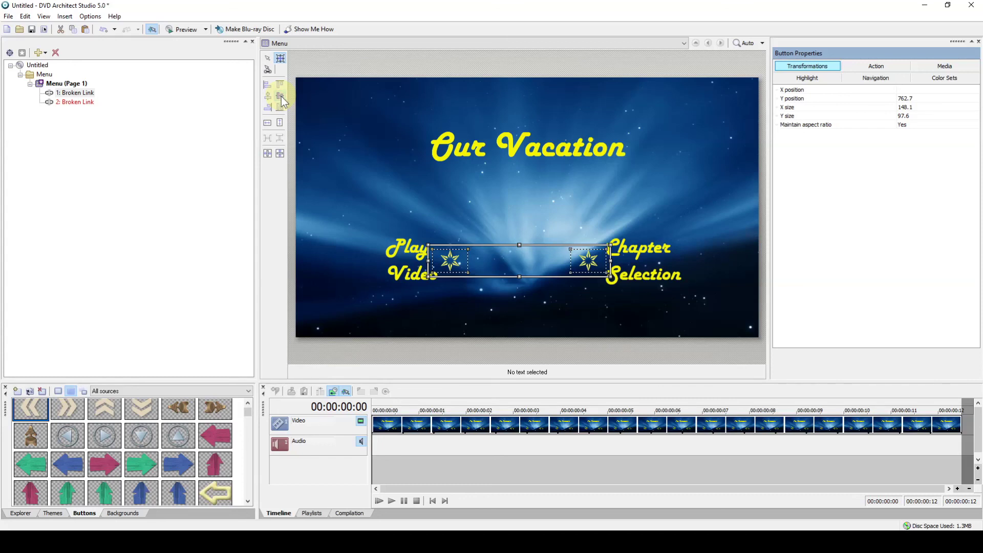
pyautogui.click(598, 319)
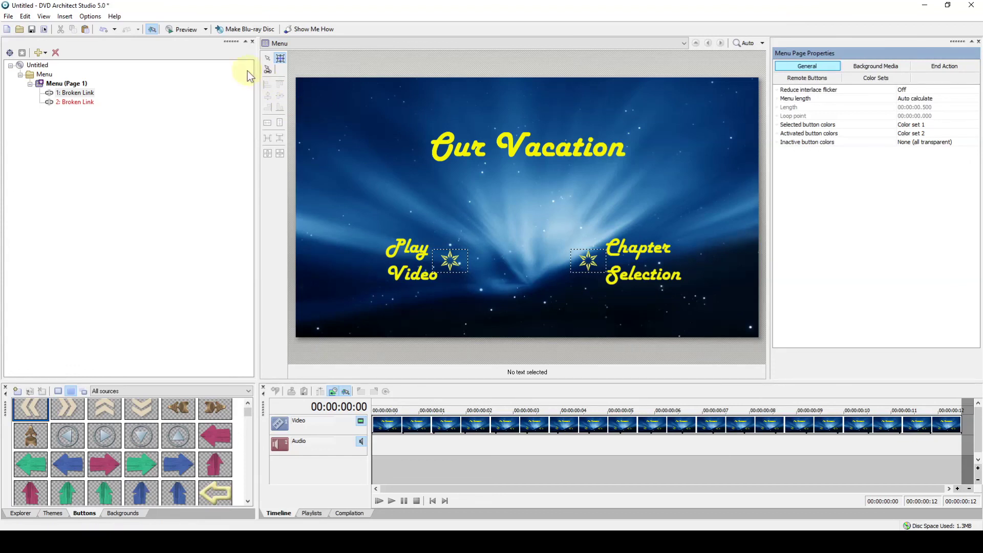
pyautogui.click(174, 31)
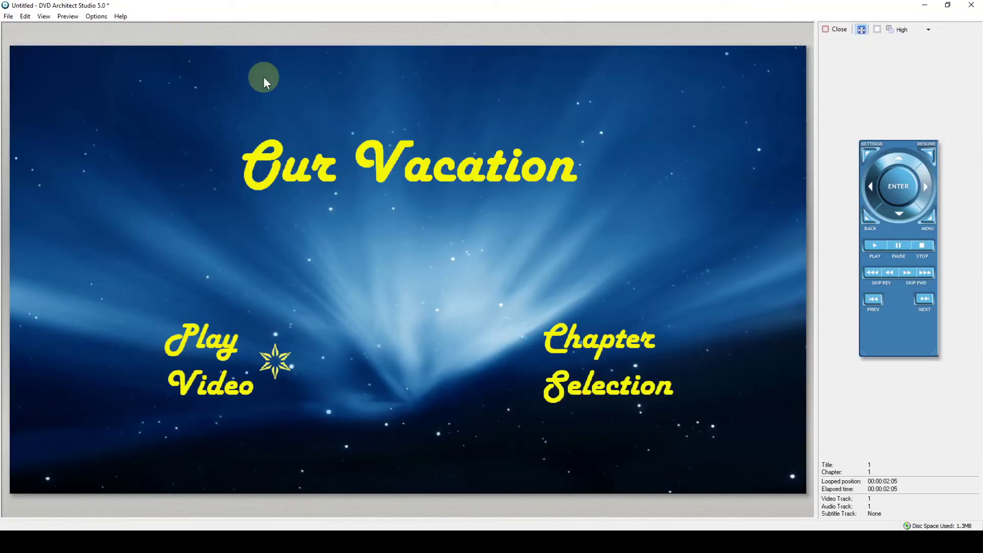
pyautogui.press('Right')
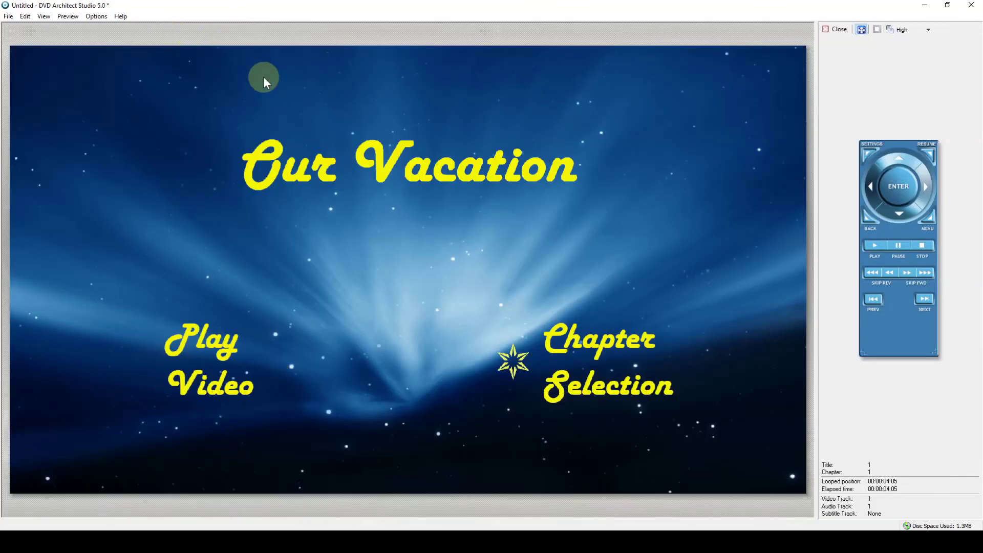
pyautogui.press('Left')
pyautogui.press('Right')
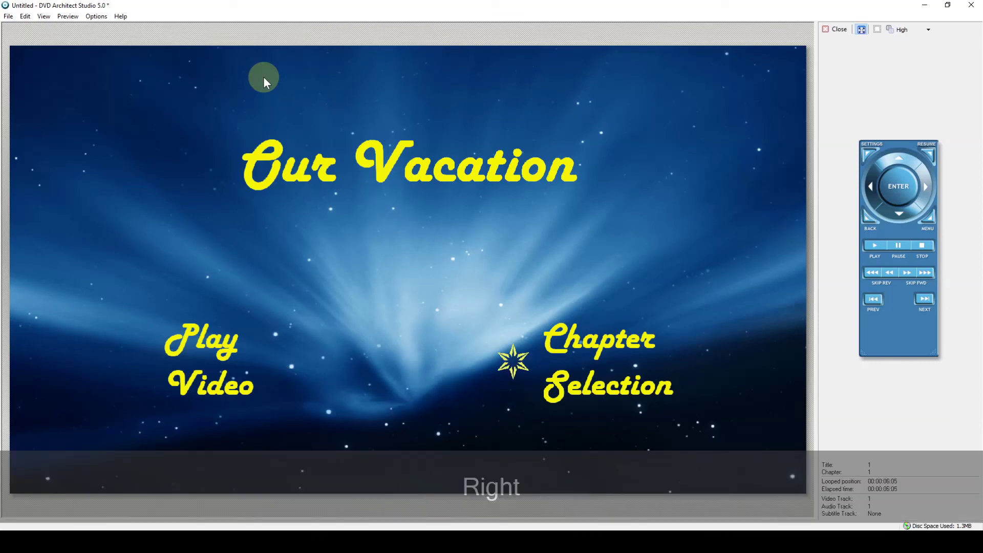
pyautogui.press('Left')
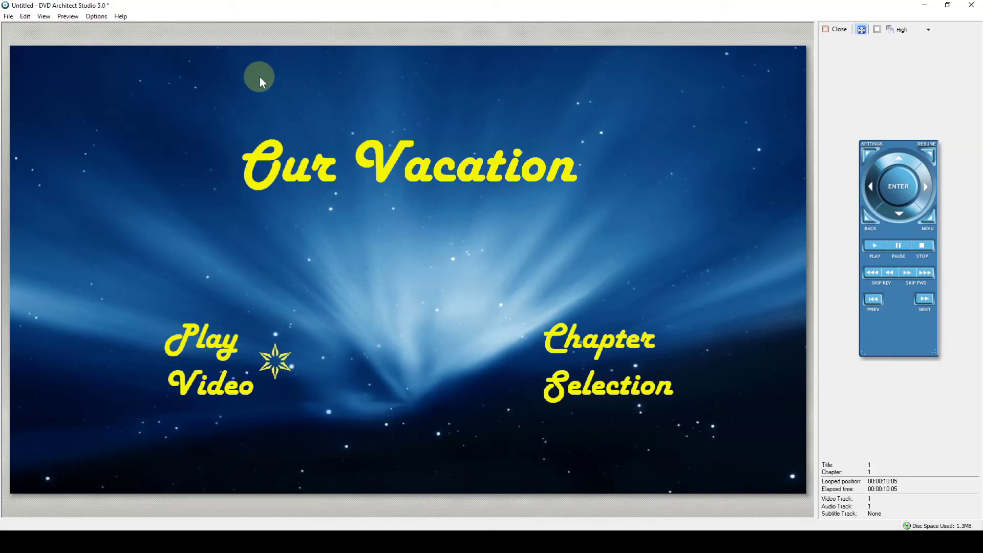
pyautogui.click(839, 30)
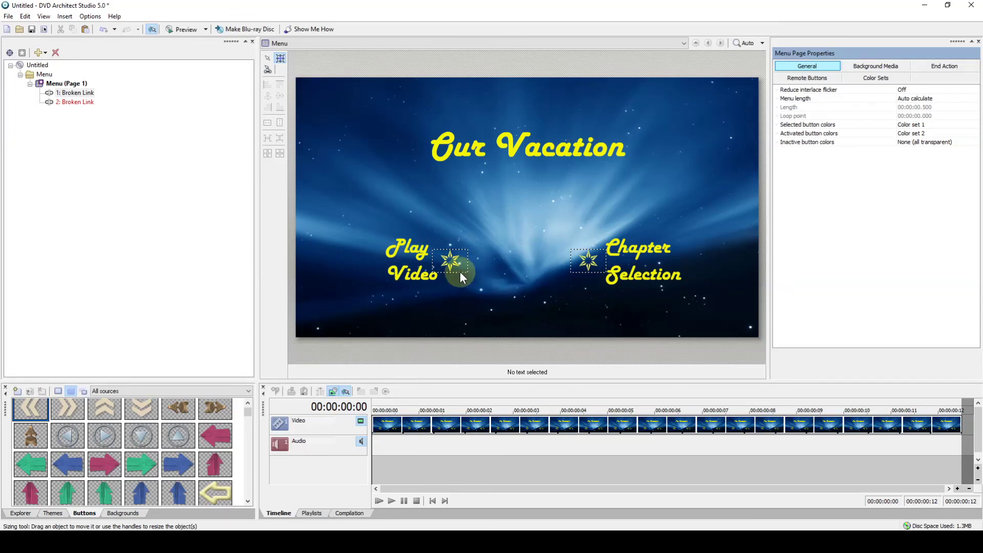
# Show the Chapter Selection star's Action settings: a Link command whose destination reads Broken link
pyautogui.click(590, 263)
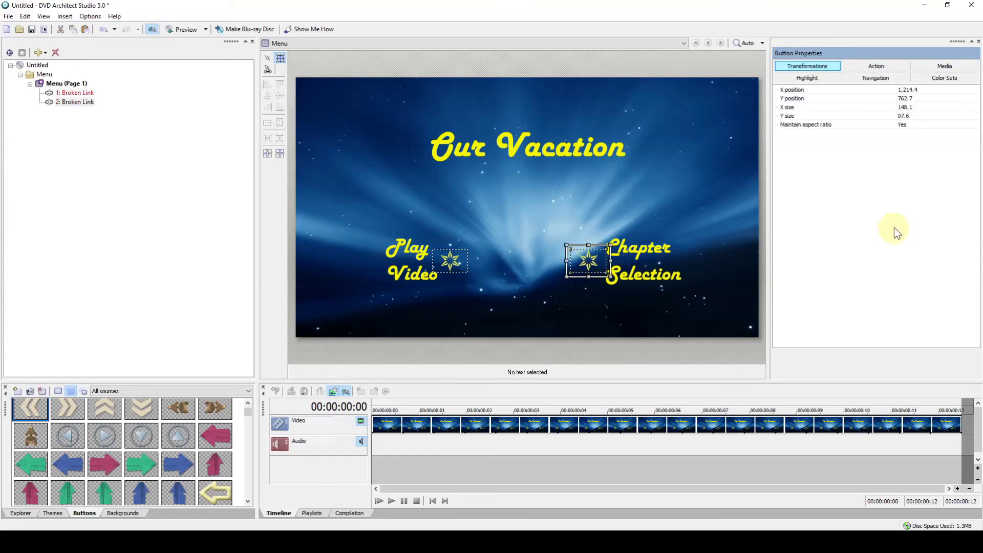
pyautogui.click(890, 66)
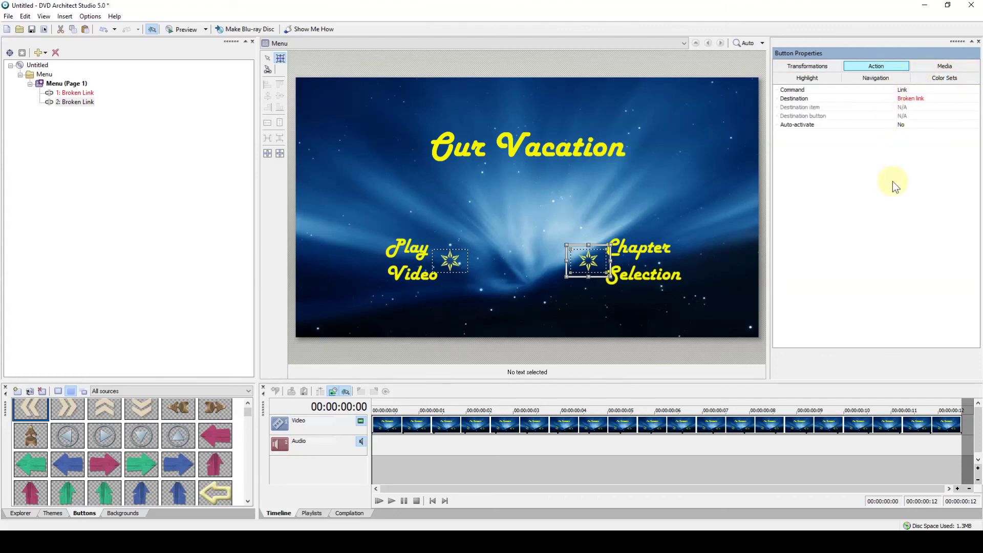